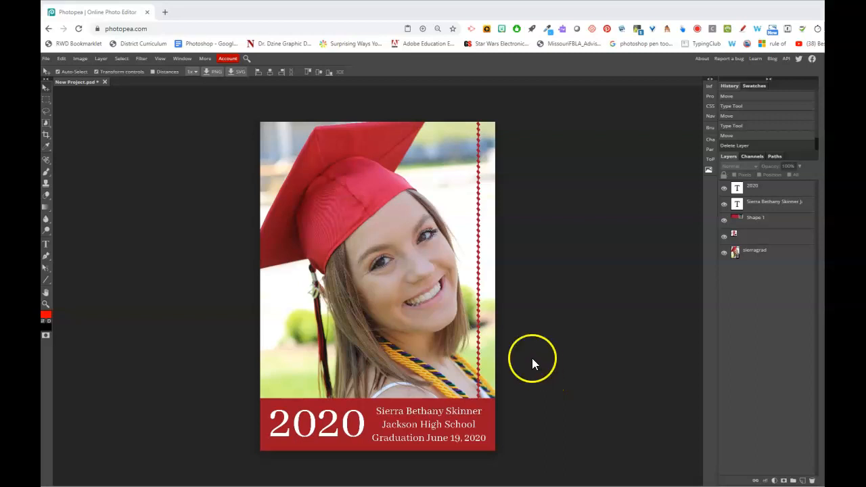
With the finished 2020 announcement on screen, open the File menu
click(46, 58)
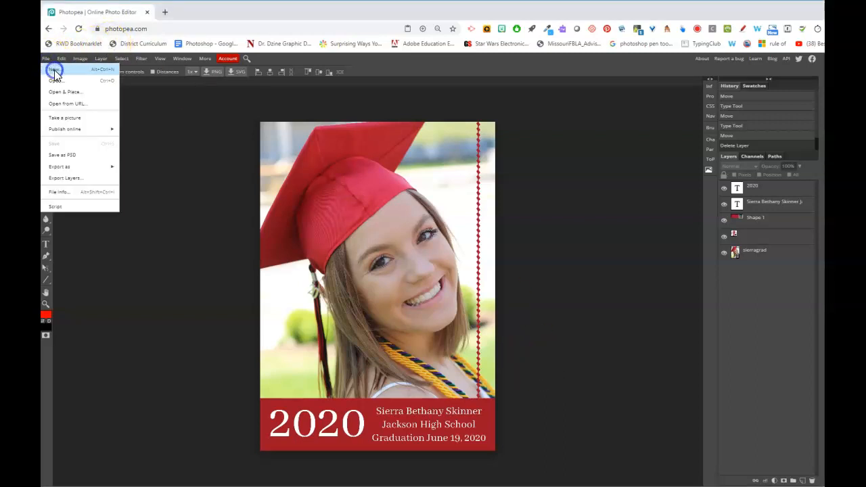
Start a new project from the 5 x 7 inch Photo preset, then open a new browser tab
click(55, 72)
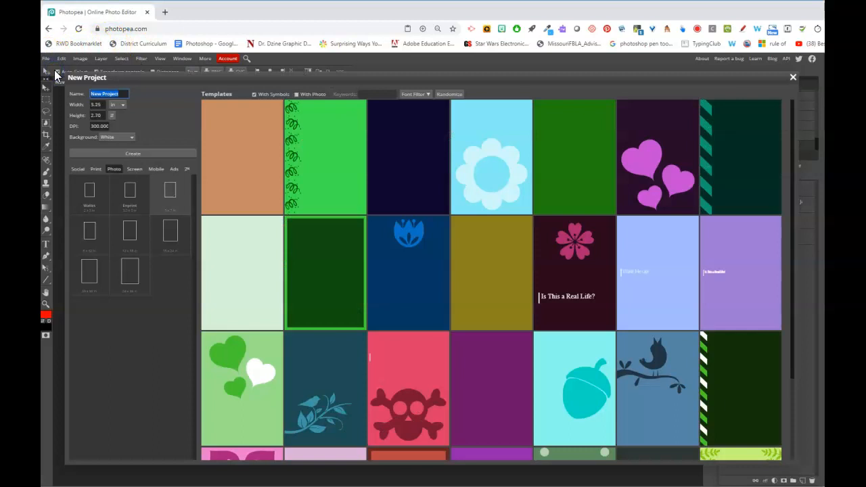
click(114, 170)
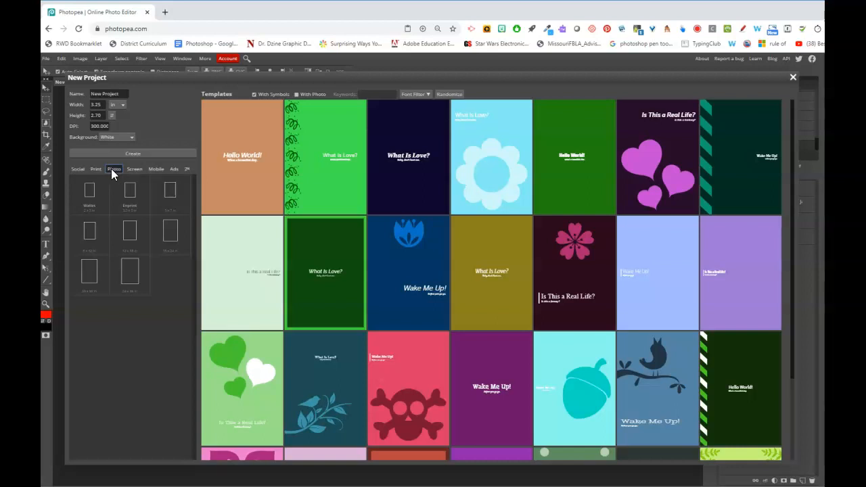
click(176, 213)
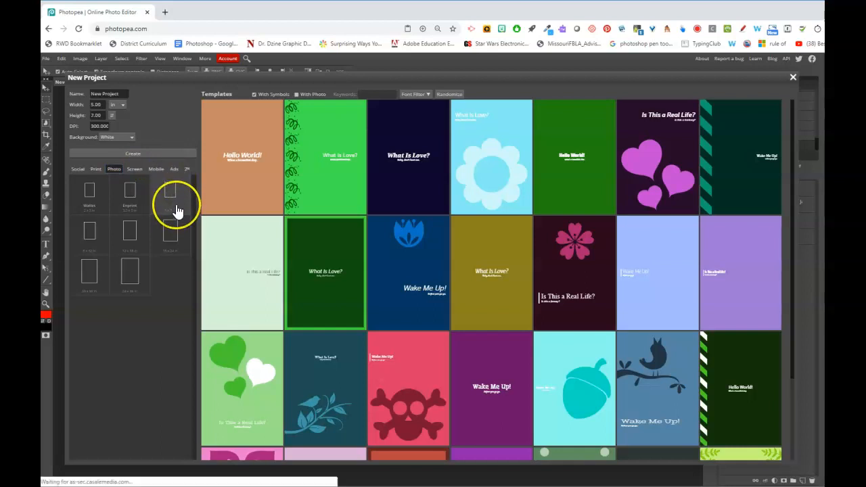
click(102, 126)
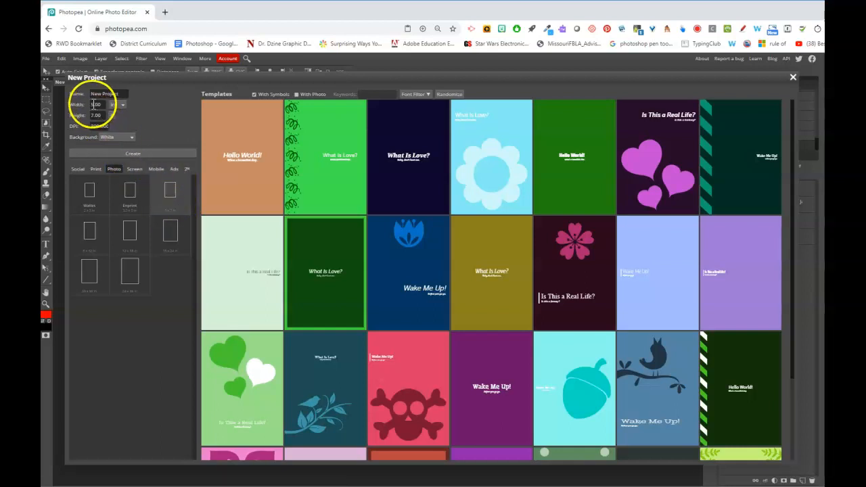
click(165, 12)
Load walgreens.com, view the Photo section's 10¢ 4x6 prints offer, then return to Photopea
text(walgreens.com)
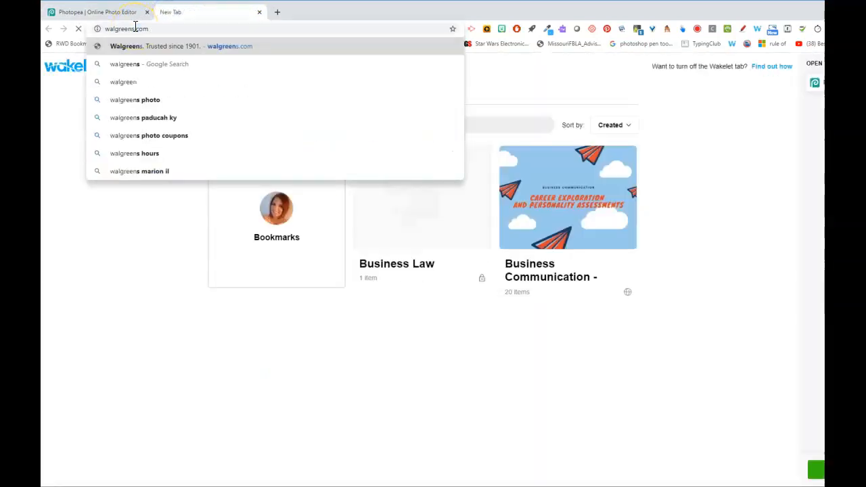
key(Return)
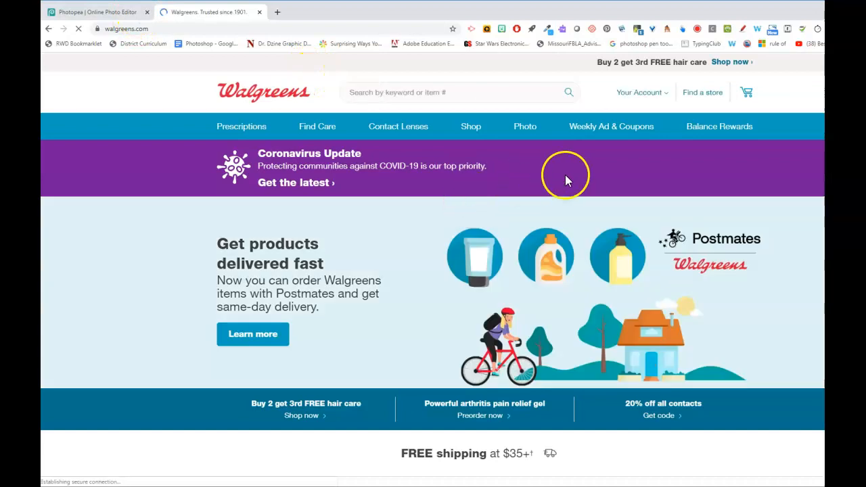
click(530, 131)
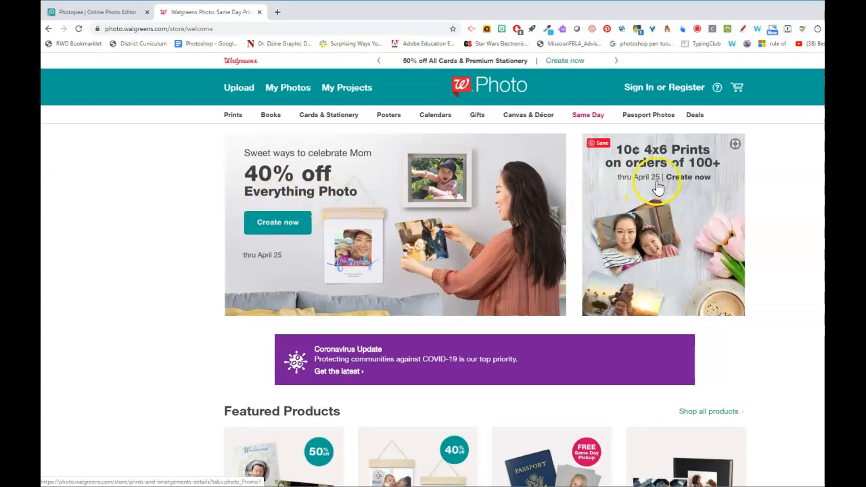
click(702, 173)
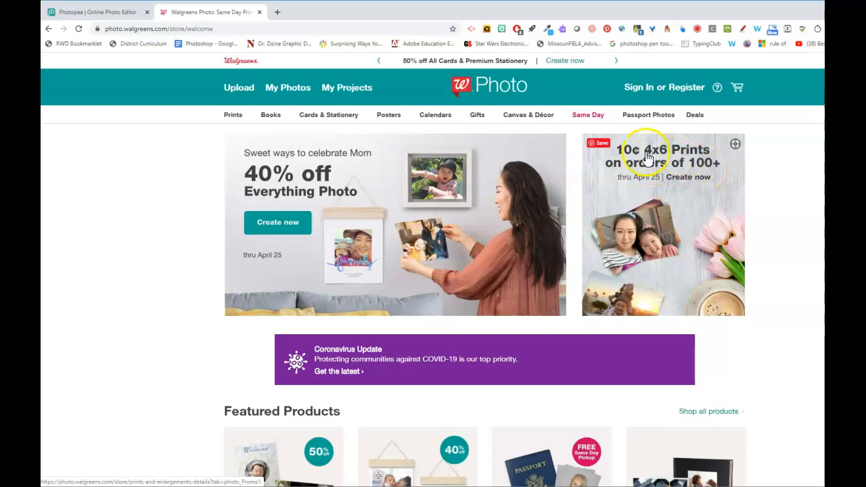
click(703, 172)
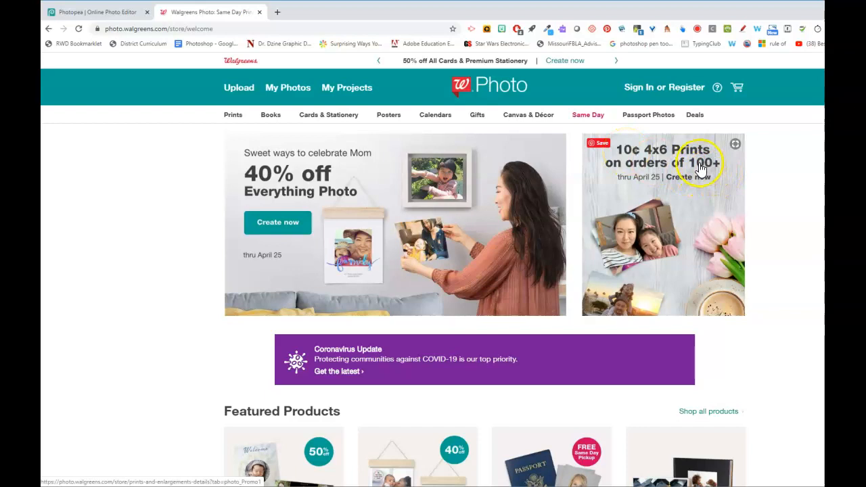
click(702, 170)
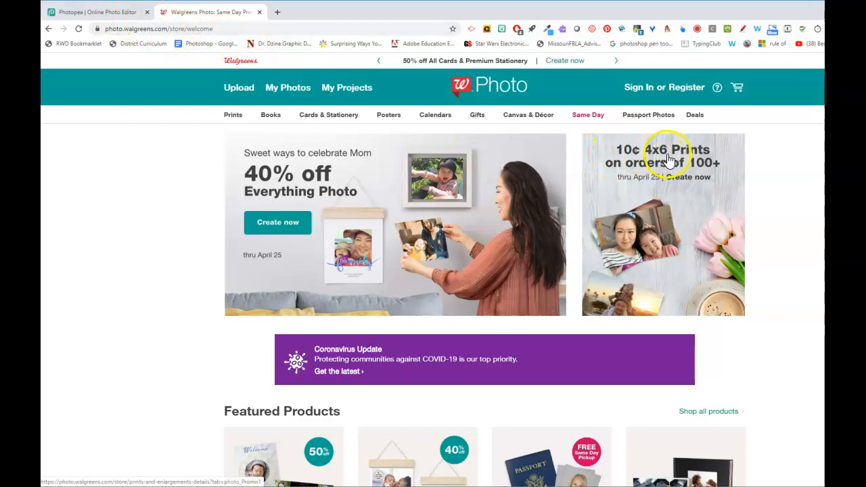
click(85, 13)
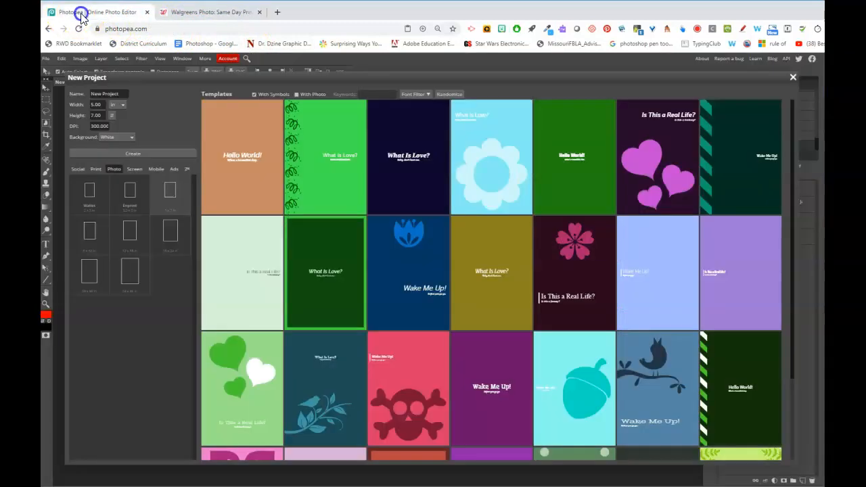
Create a blank document 4 in wide, 6 in high, at 300 DPI
click(93, 105)
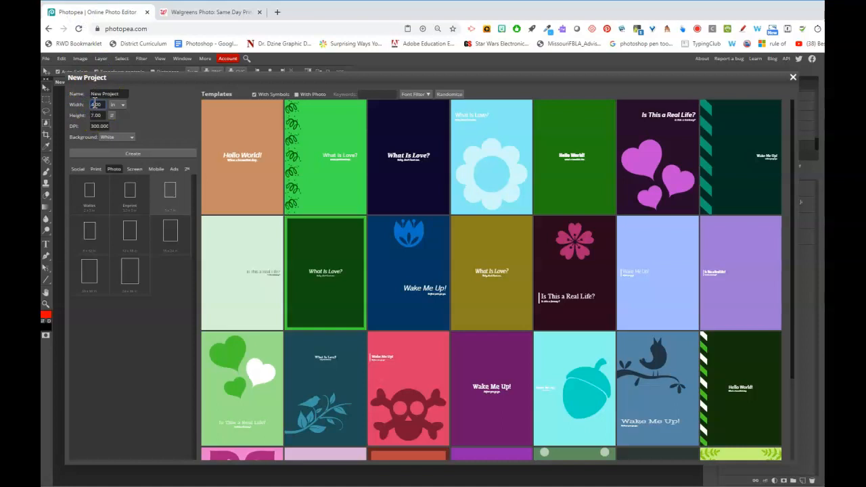
key(Tab)
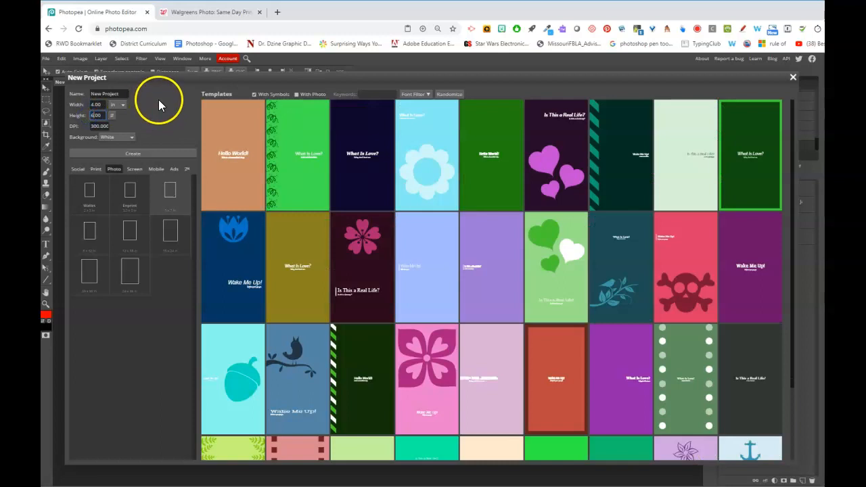
key(Tab)
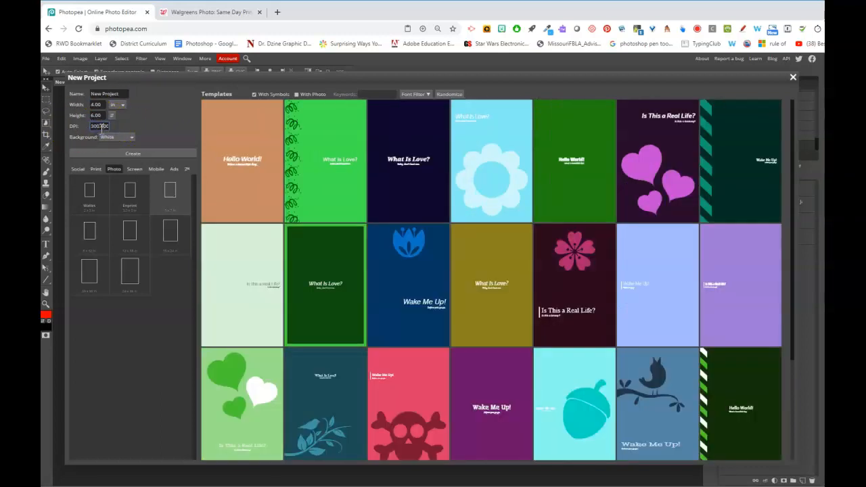
click(103, 127)
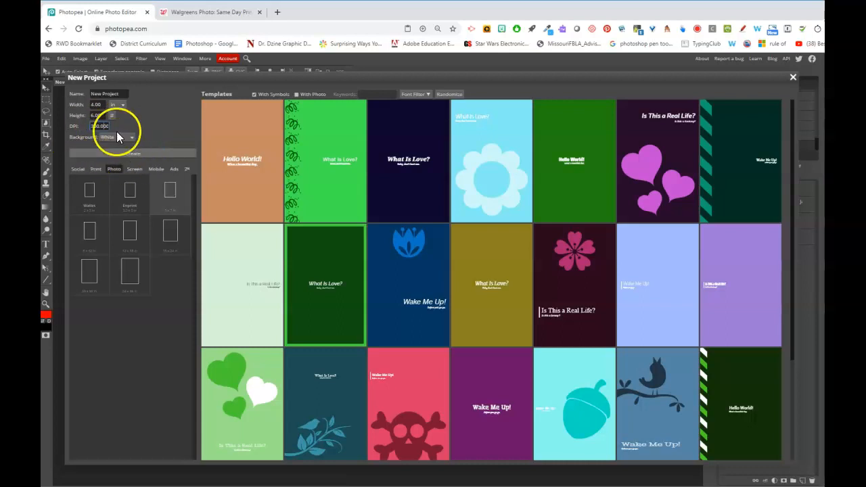
click(139, 155)
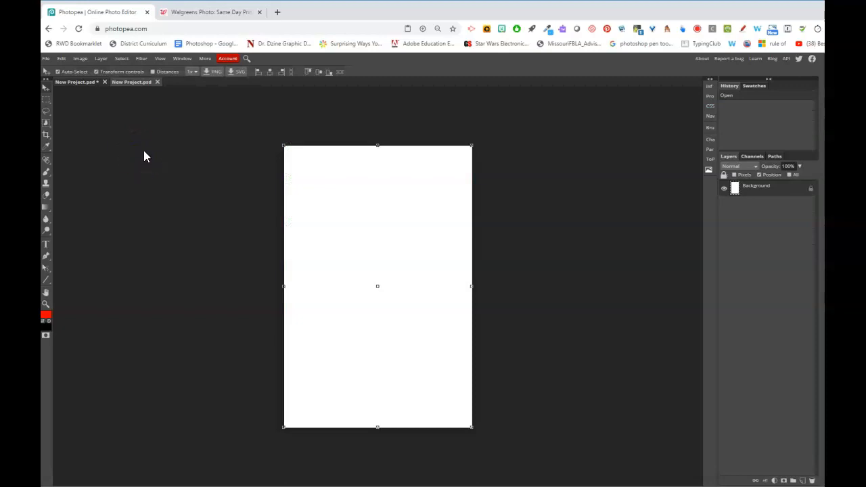
Place the sierragrad.JPG senior photo into the document
click(46, 58)
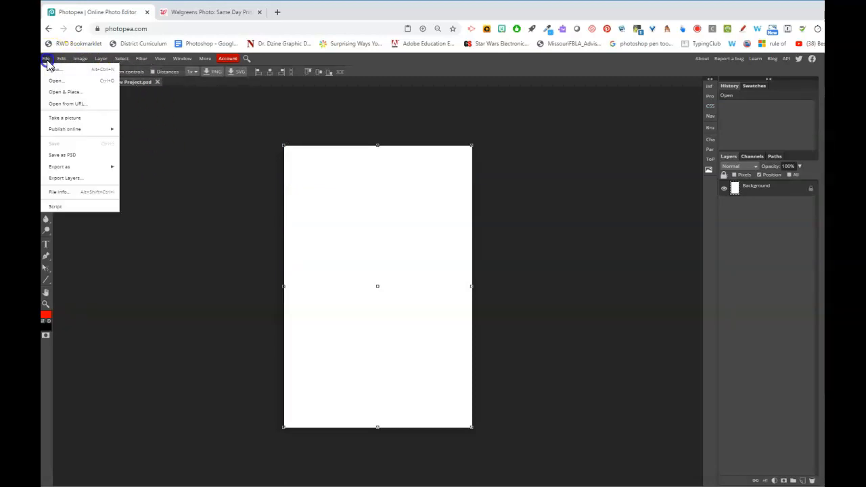
click(66, 94)
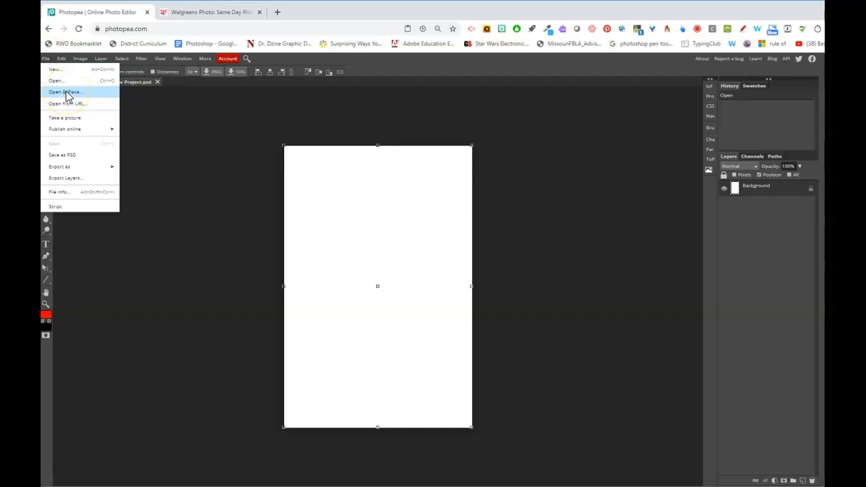
drag(483, 54, 480, 170)
click(245, 157)
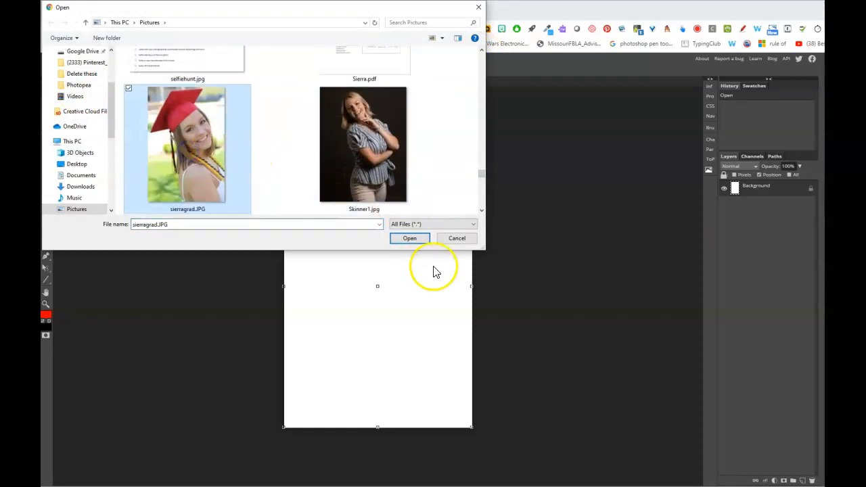
click(410, 240)
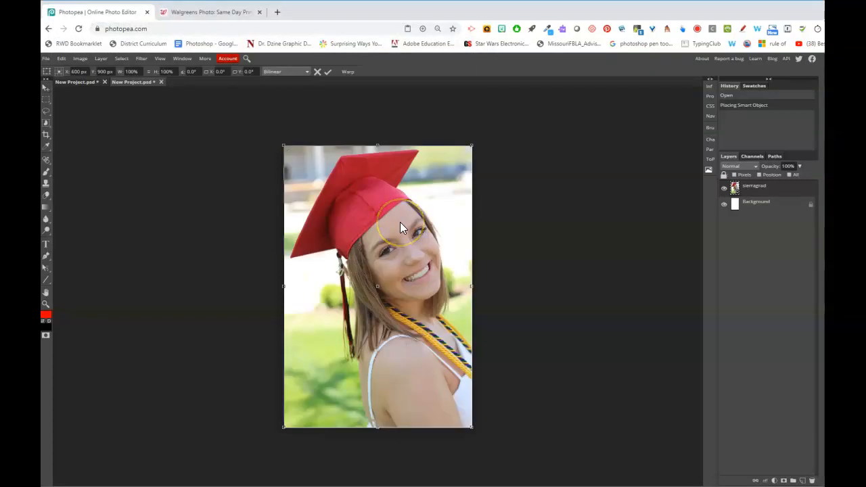
click(535, 338)
click(328, 74)
click(556, 209)
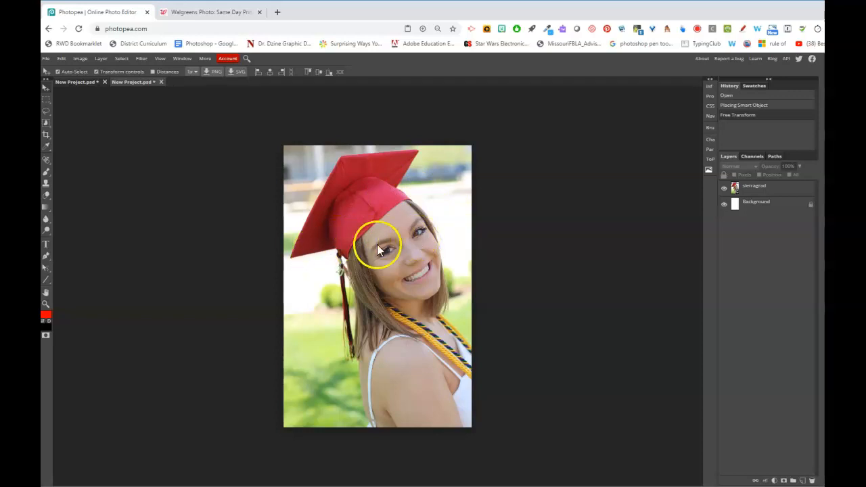
Resize and reposition the photo so it fills the whole canvas
drag(379, 256, 368, 258)
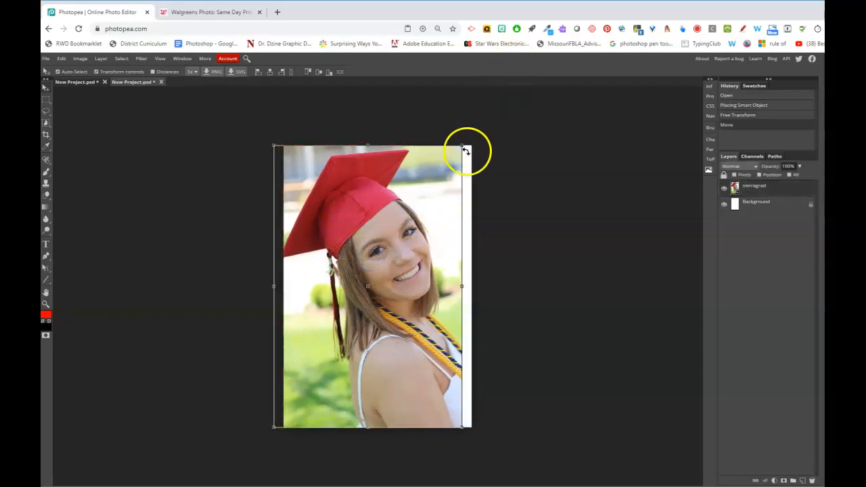
mouse_move(463, 146)
mouse_down()
mouse_move(478, 135)
mouse_move(470, 144)
mouse_up()
drag(426, 219, 407, 237)
drag(421, 232, 427, 231)
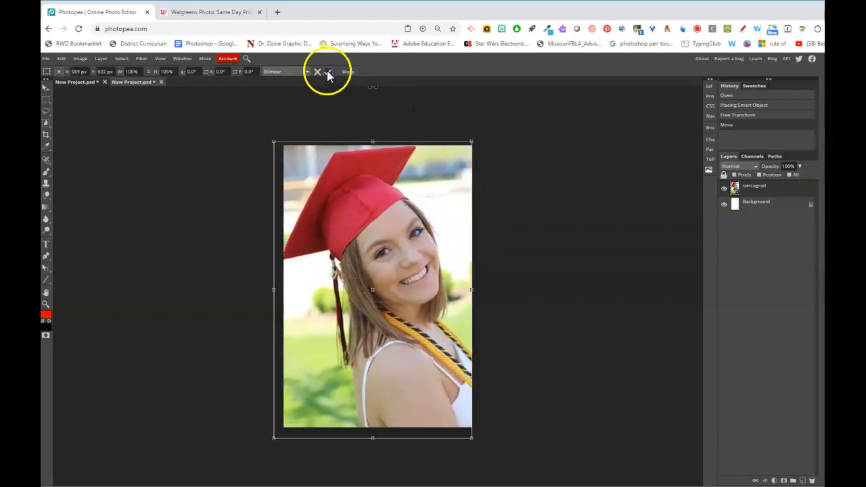
key(Return)
Click through the photo and Background layers, then deselect all layers
click(754, 214)
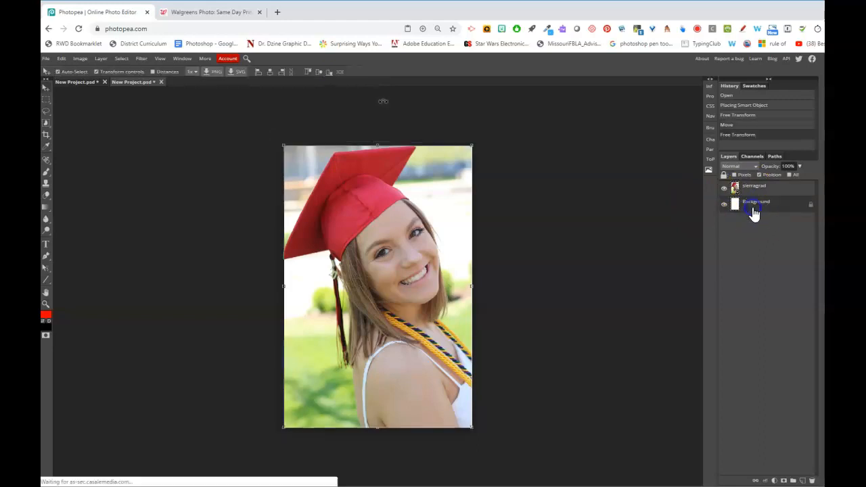
click(774, 278)
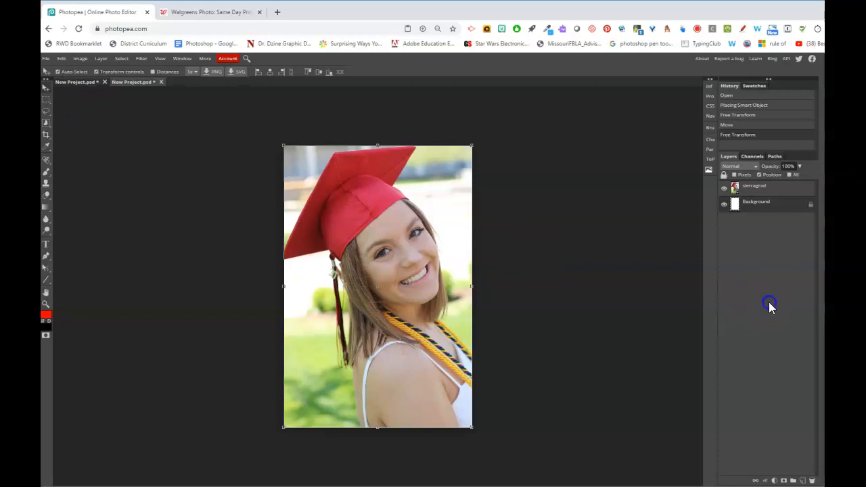
click(752, 203)
click(752, 189)
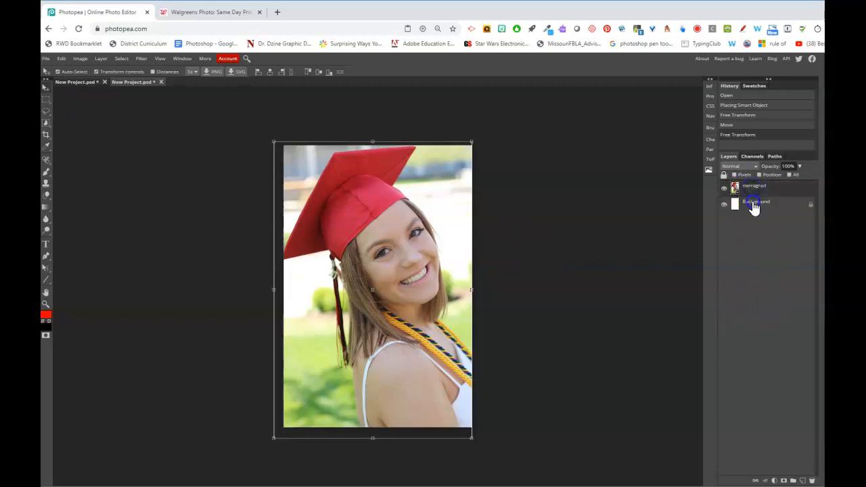
click(754, 205)
click(774, 270)
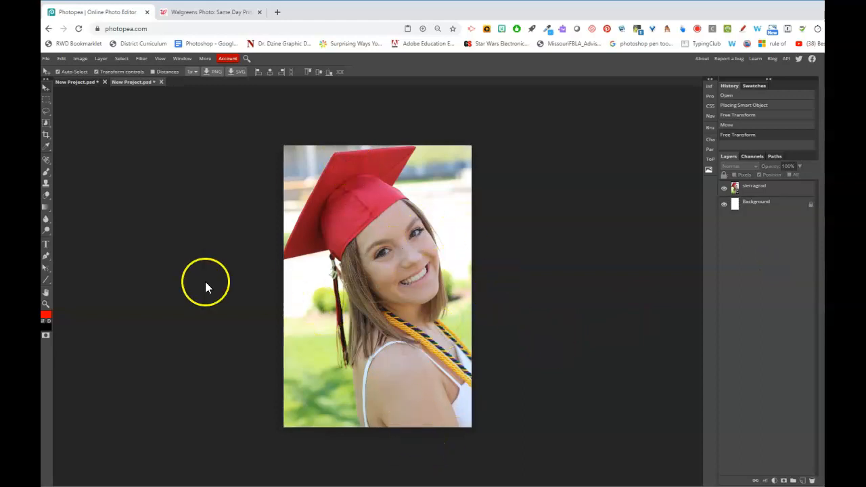
Draw a stroke-less rectangle banner across the bottom of the page
right_click(45, 280)
click(70, 283)
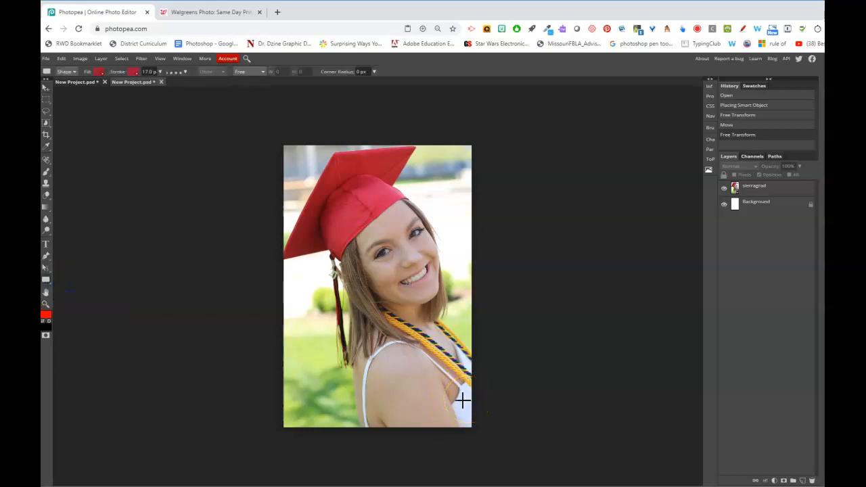
click(135, 72)
click(156, 85)
click(133, 76)
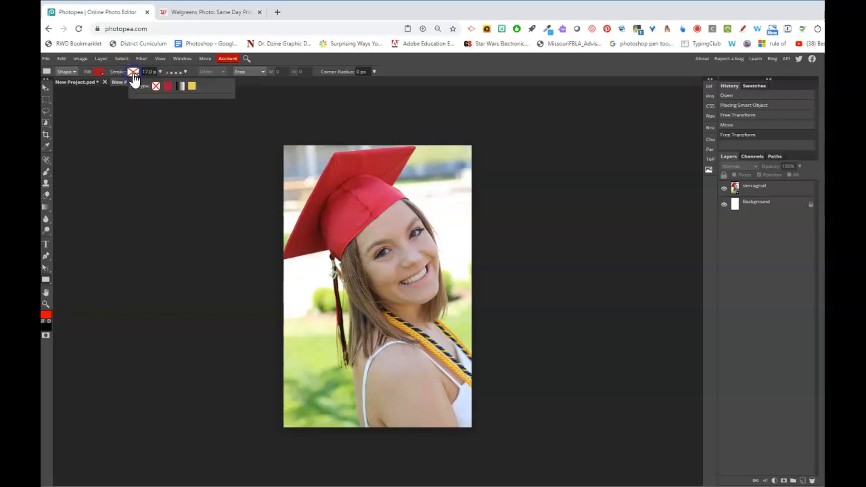
click(285, 59)
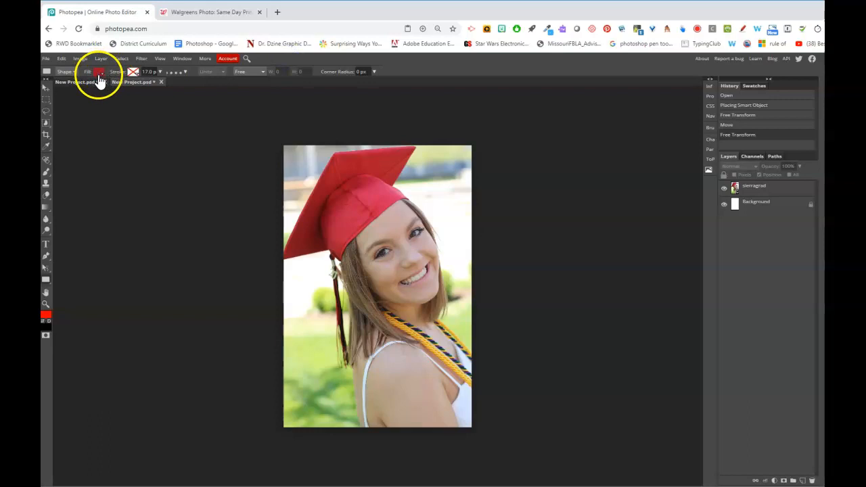
drag(282, 359, 470, 433)
click(45, 86)
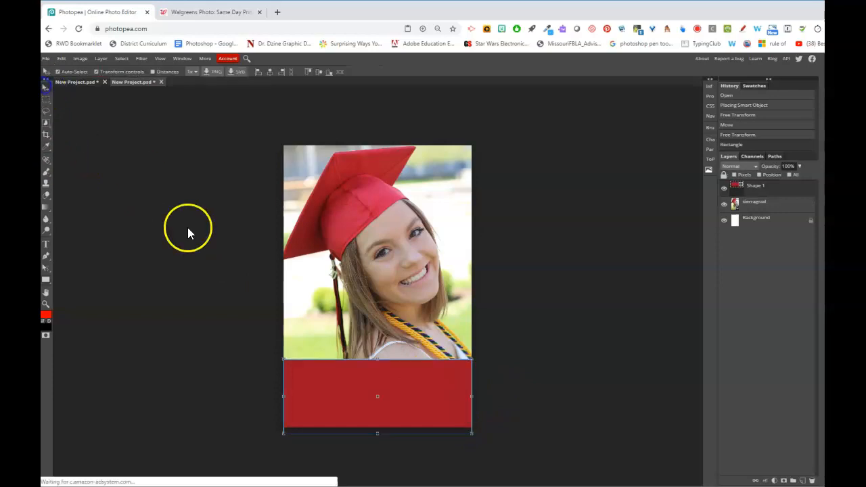
click(187, 227)
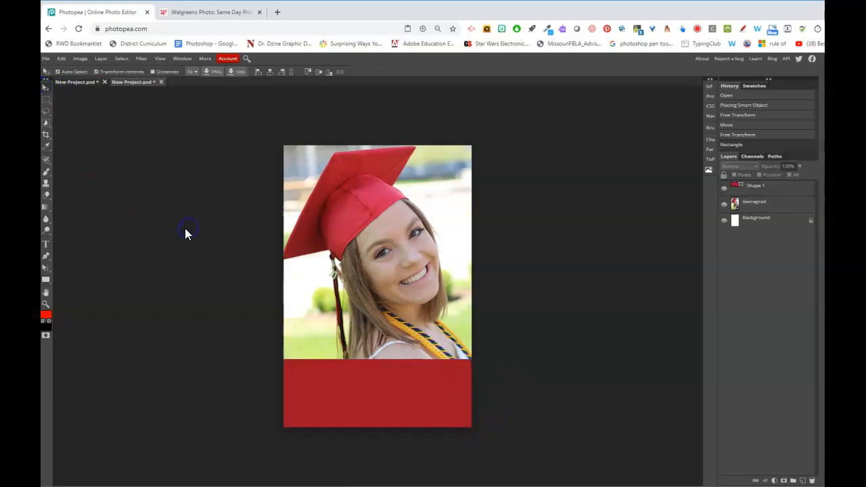
click(425, 403)
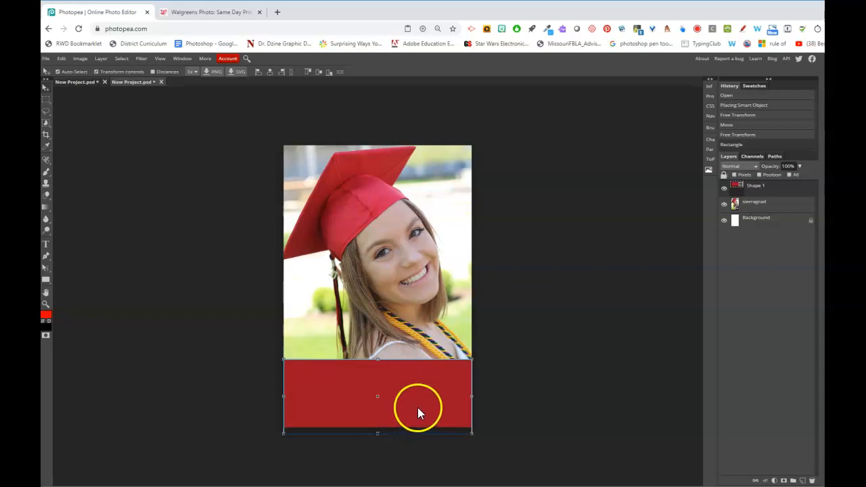
Sample the graduation cap's red with the Eyedropper
click(48, 146)
click(68, 146)
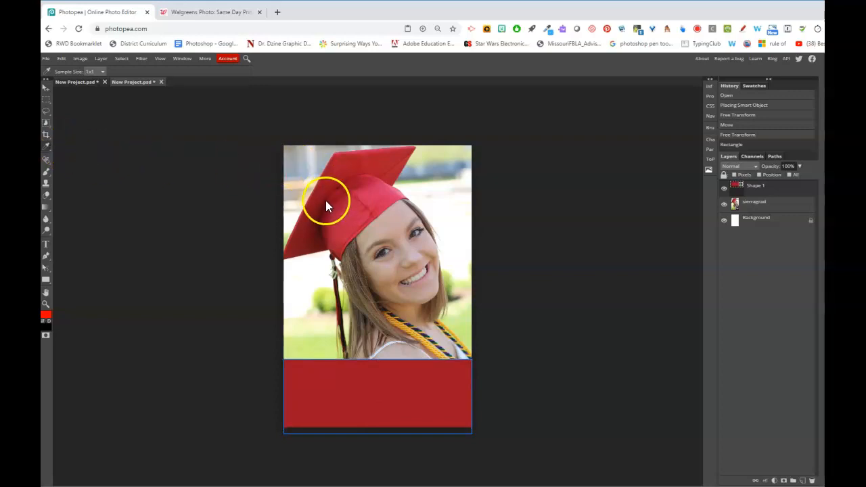
click(373, 199)
click(321, 191)
Set the banner's fill colour to dark red 901220 in the colour picker
click(44, 281)
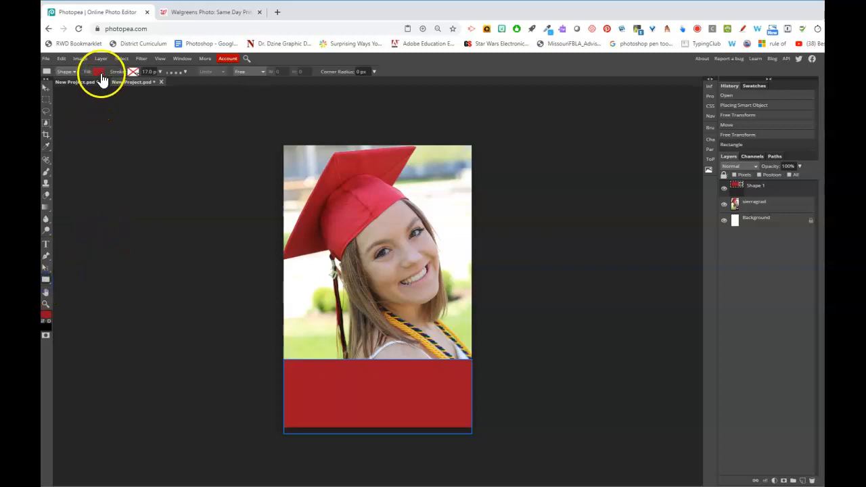
click(100, 72)
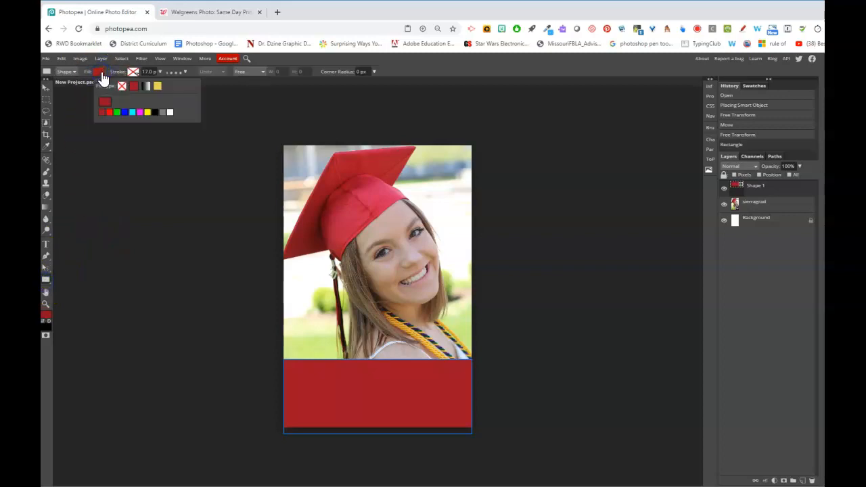
click(106, 102)
click(105, 105)
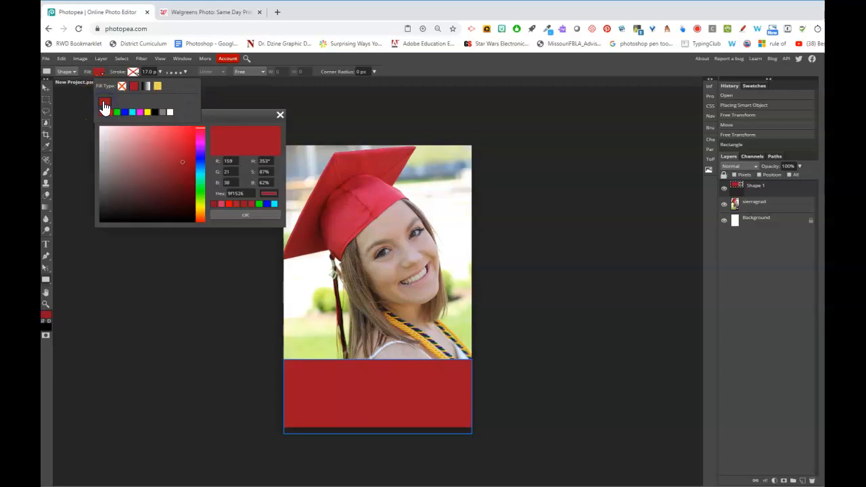
click(222, 204)
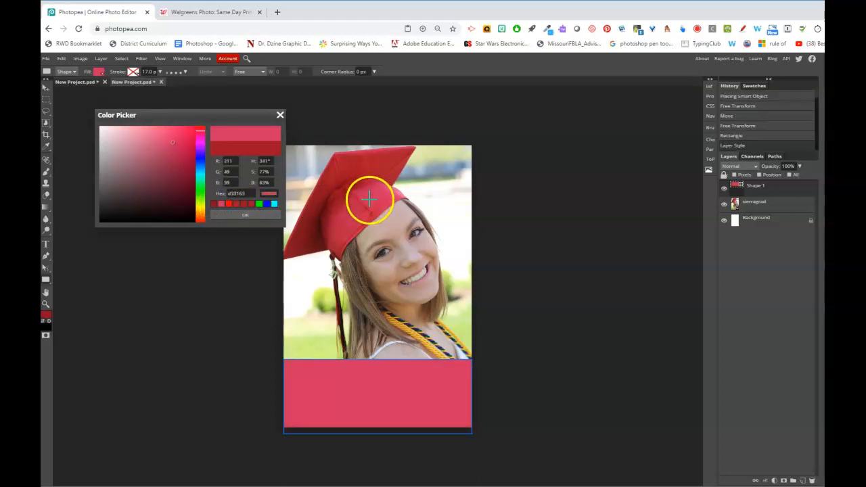
click(213, 204)
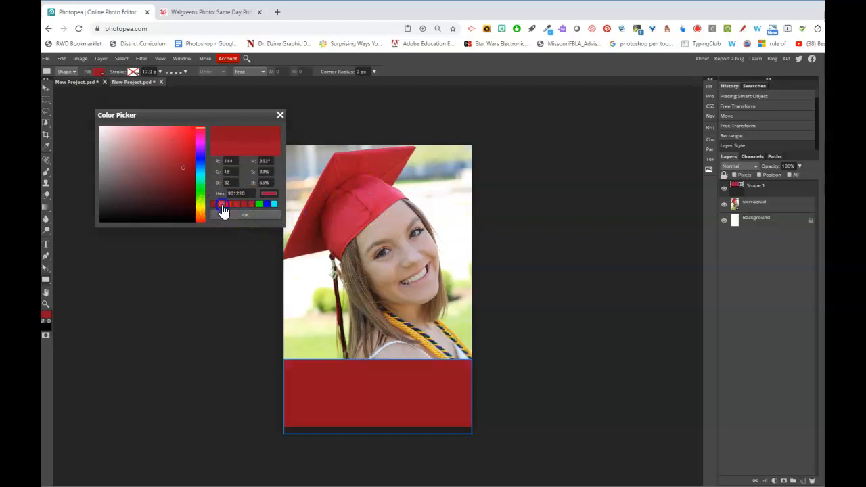
click(222, 205)
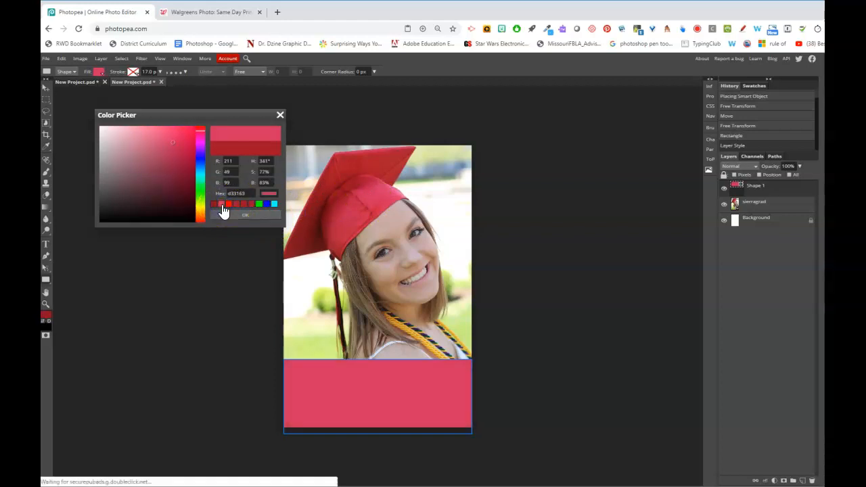
click(214, 205)
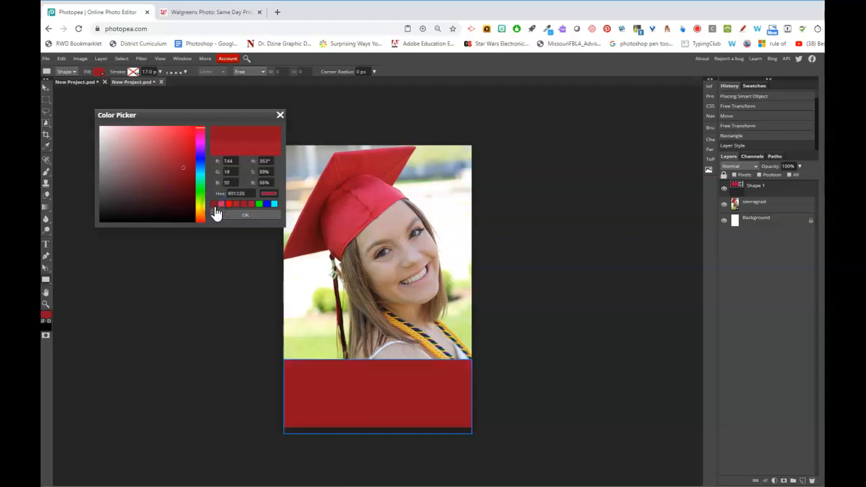
click(239, 215)
click(100, 72)
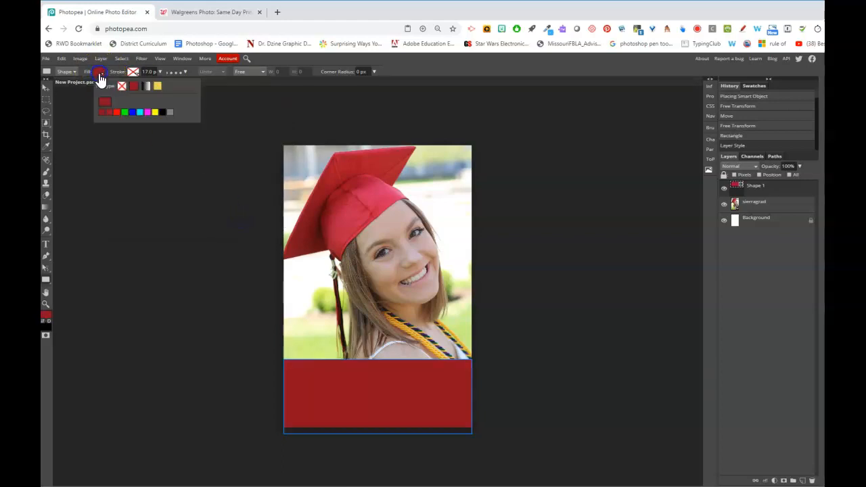
click(105, 103)
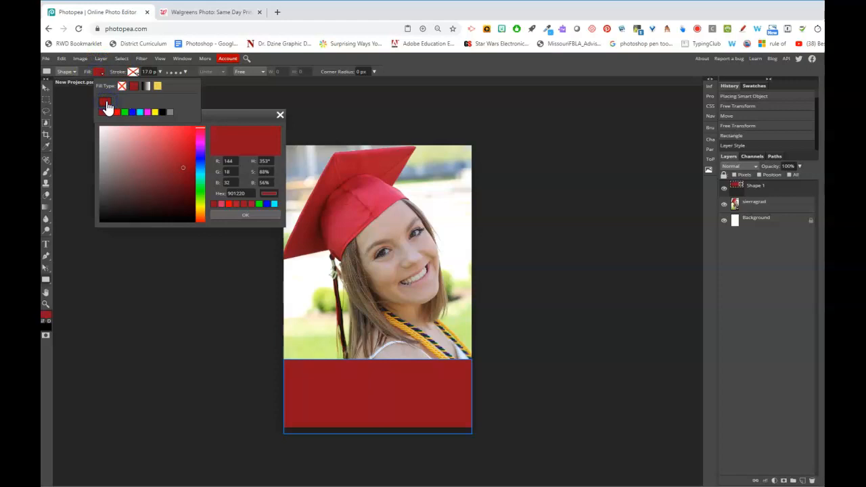
click(280, 118)
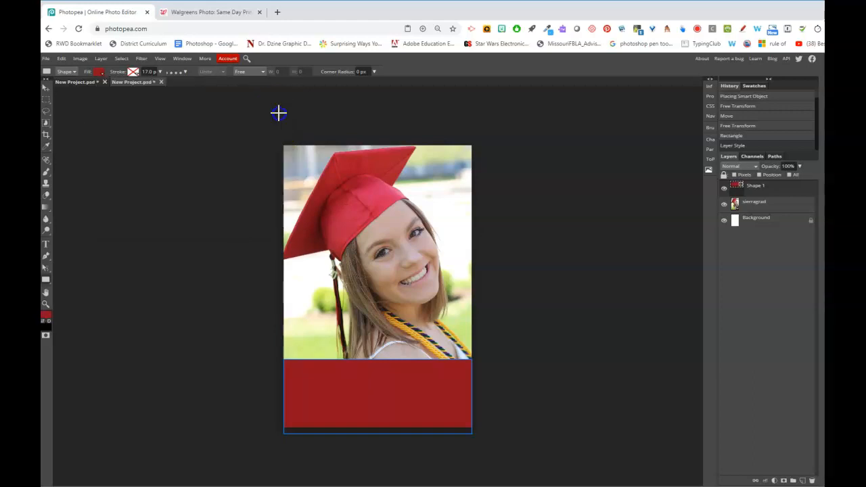
Show the Swatches panel and rename the banner's Shape 1 layer to 'box'
click(177, 58)
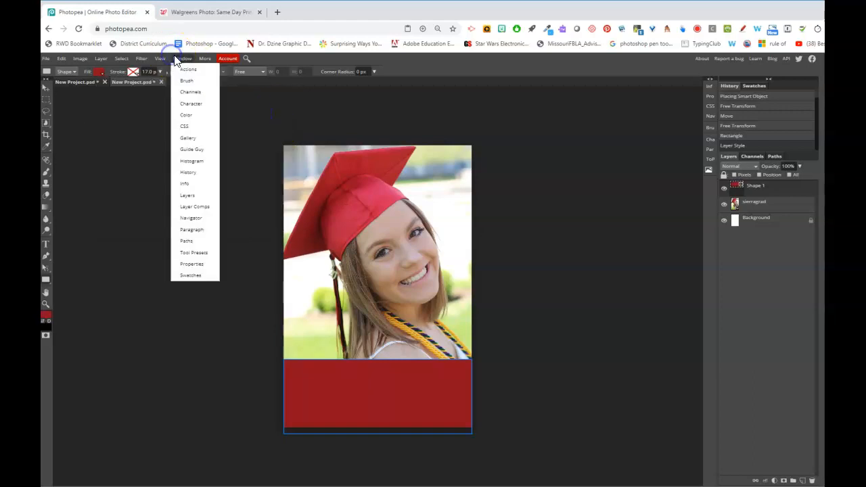
click(189, 275)
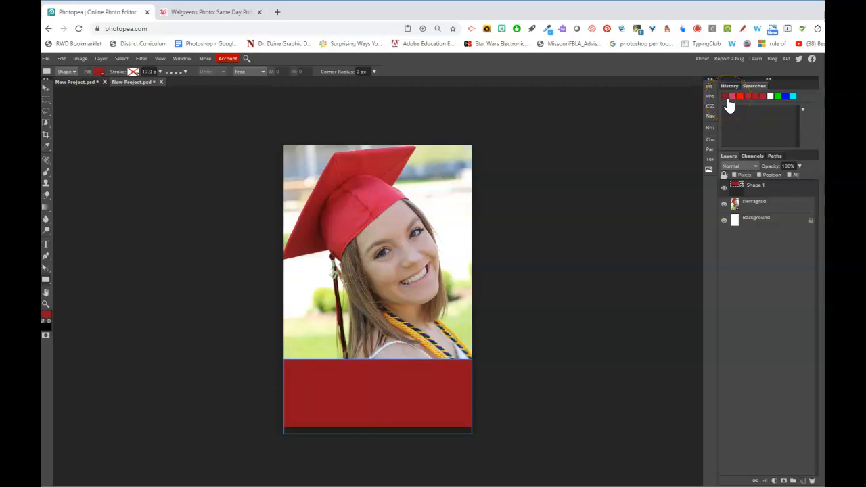
double_click(758, 185)
text(box)
key(Return)
click(812, 272)
click(770, 274)
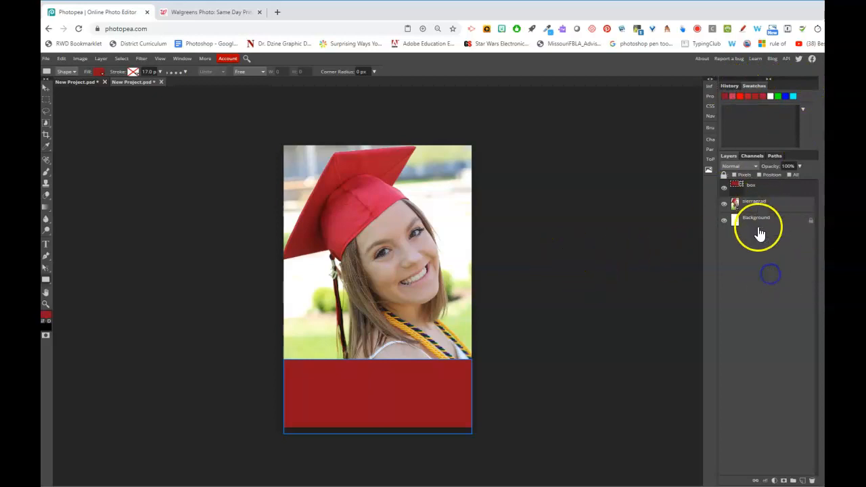
click(768, 220)
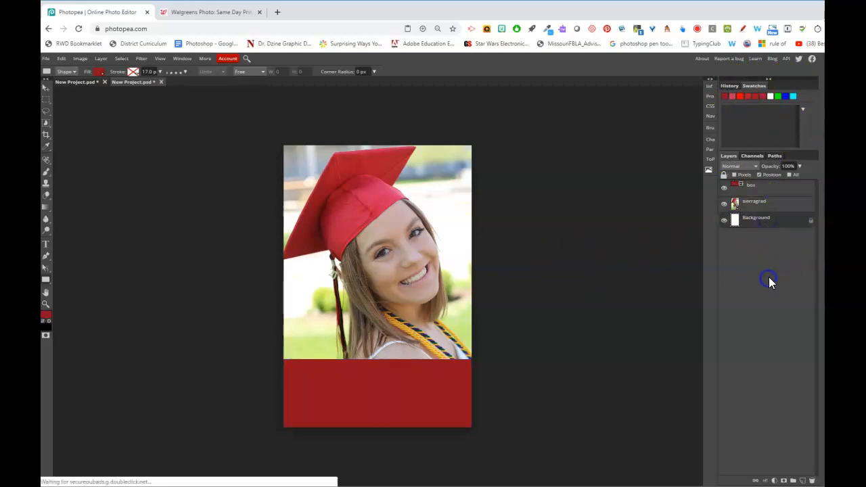
Draw a diagonal line from above the page down to its left edge
right_click(46, 280)
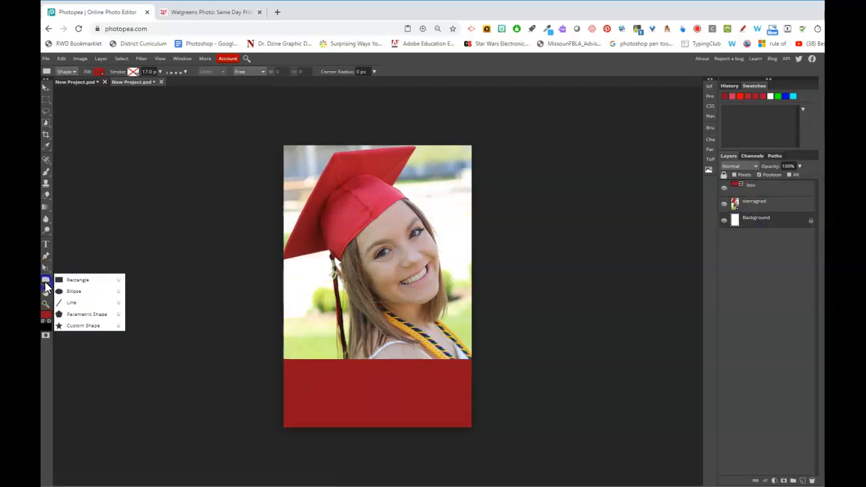
click(78, 306)
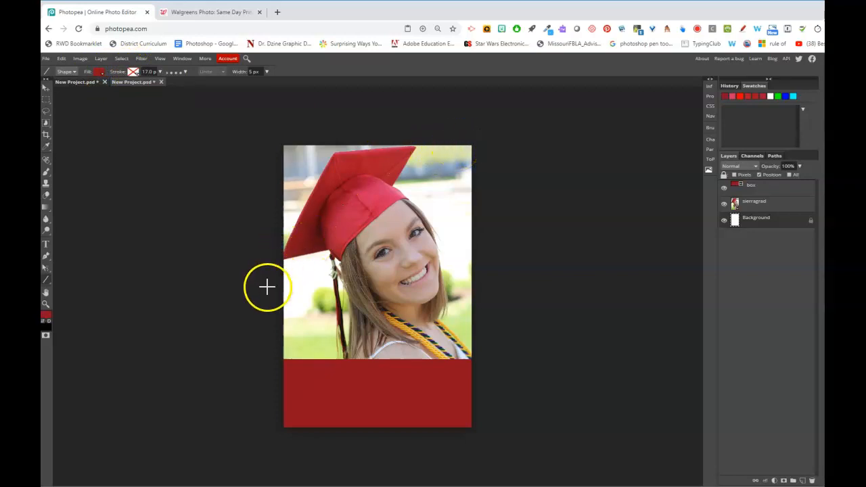
click(333, 130)
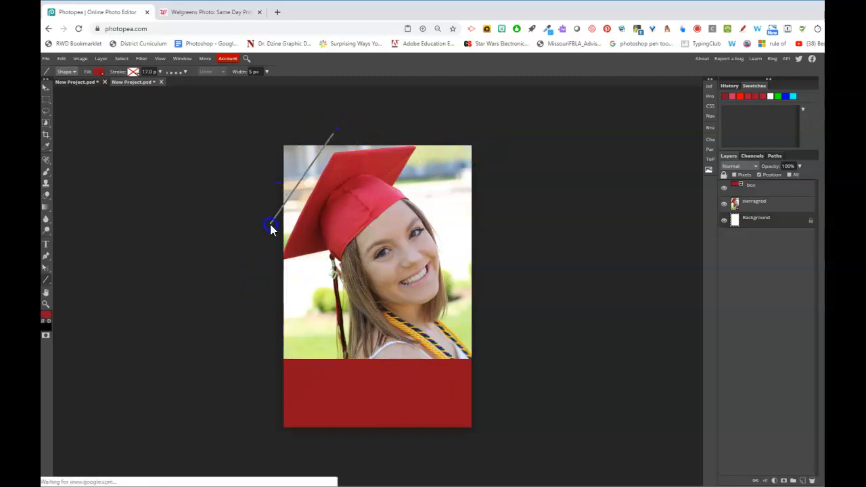
click(270, 223)
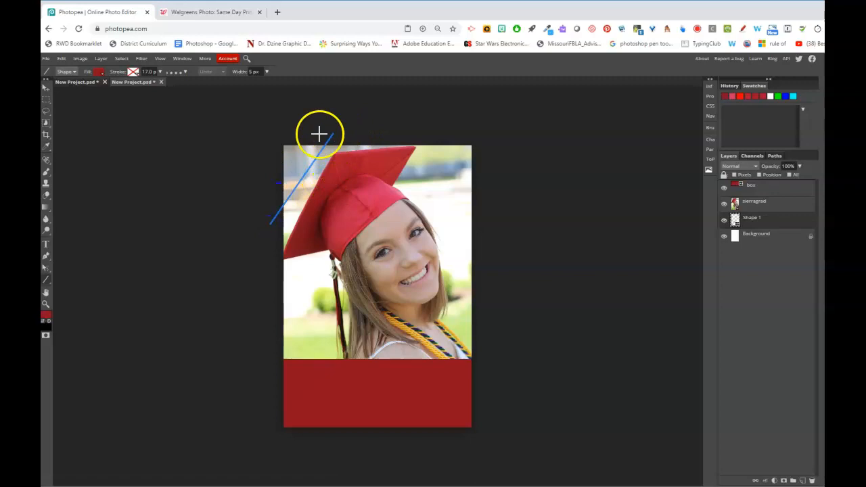
Rename the line's Shape 1 layer to 'line'
click(757, 240)
click(752, 222)
click(753, 237)
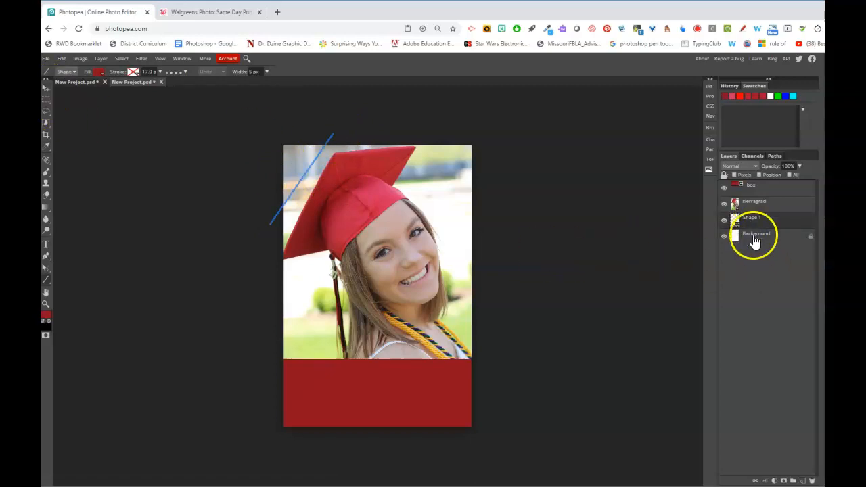
double_click(753, 222)
text(line)
click(744, 159)
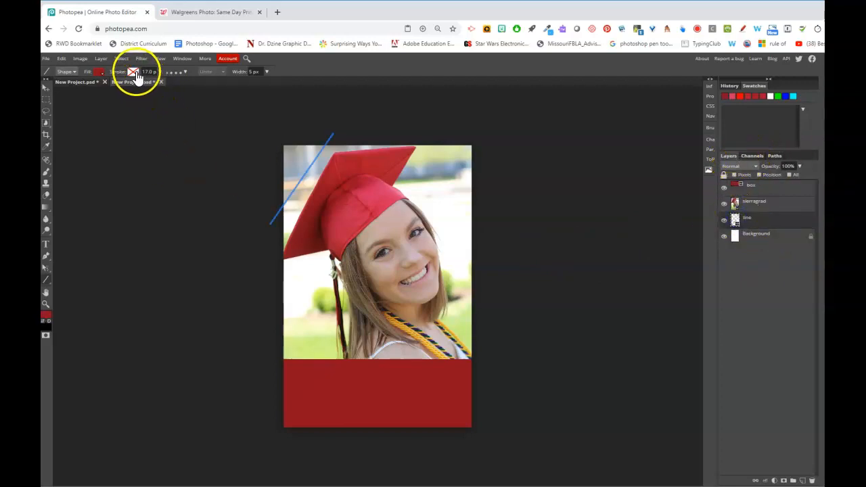
Give the line no fill and a thinner solid red stroke, and move it above sierragrad
click(101, 72)
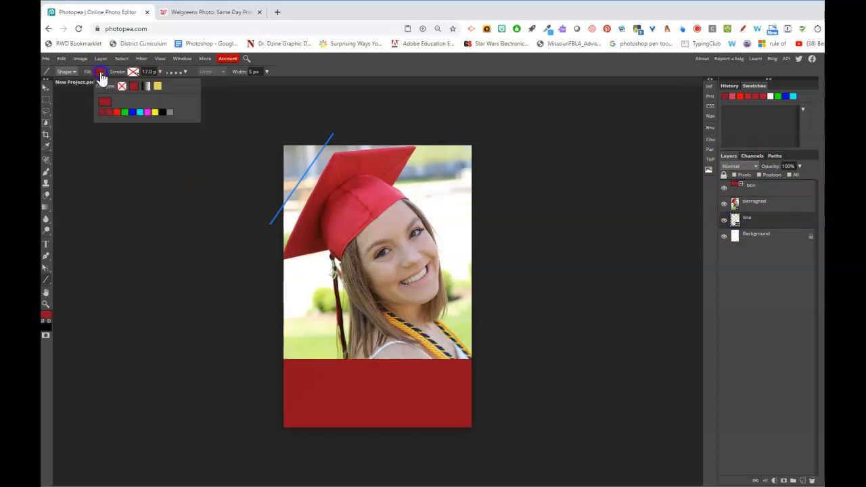
click(121, 87)
click(134, 72)
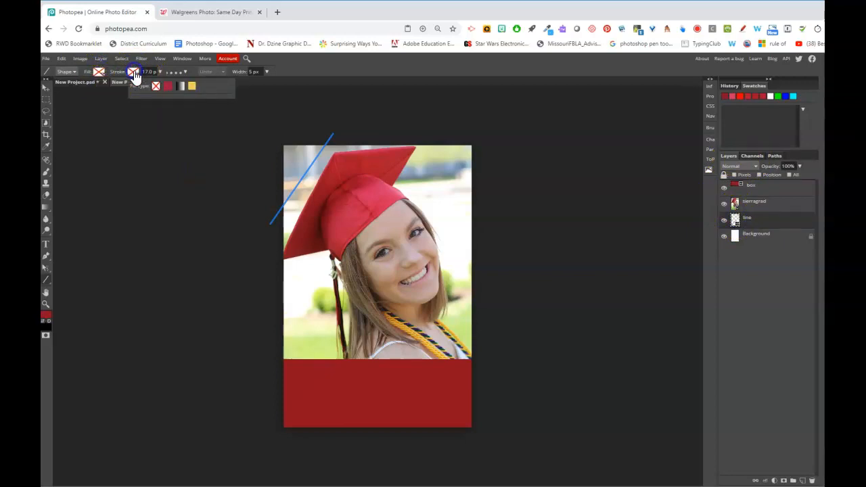
click(167, 86)
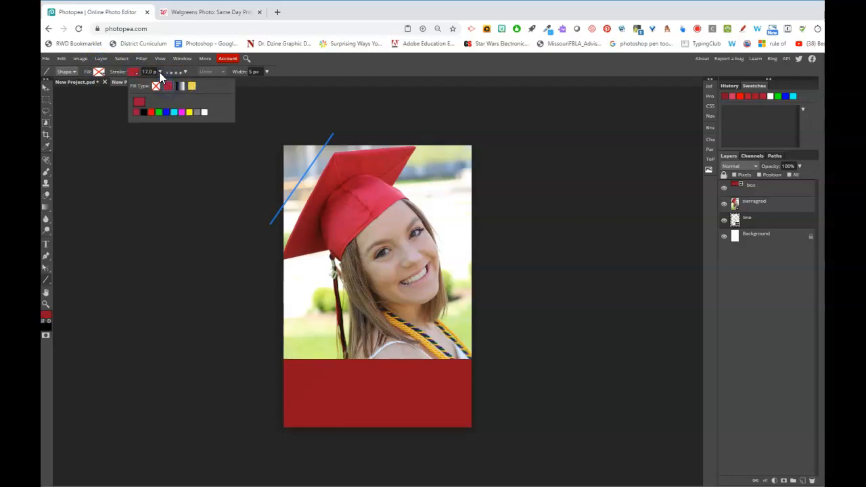
click(159, 71)
drag(157, 86, 151, 85)
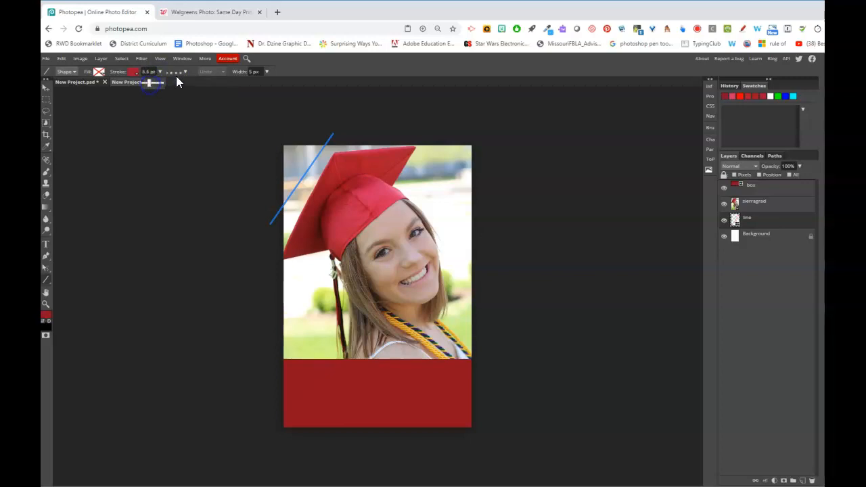
click(183, 72)
click(177, 129)
click(184, 72)
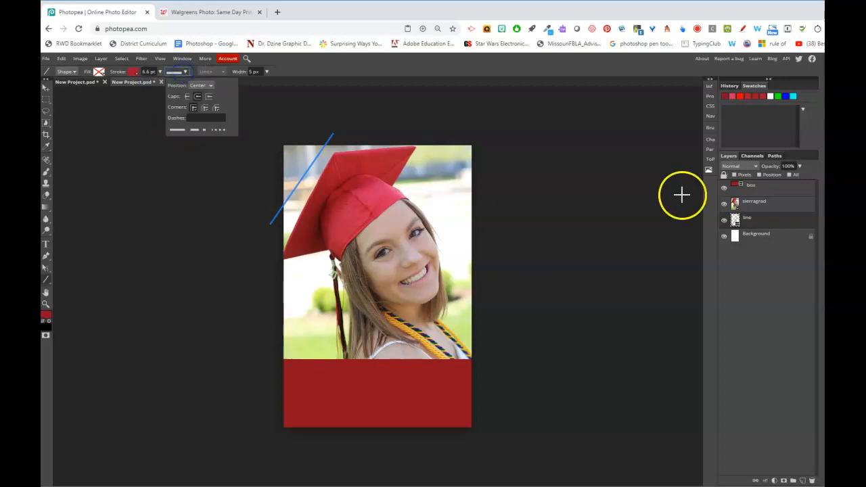
click(774, 242)
click(768, 222)
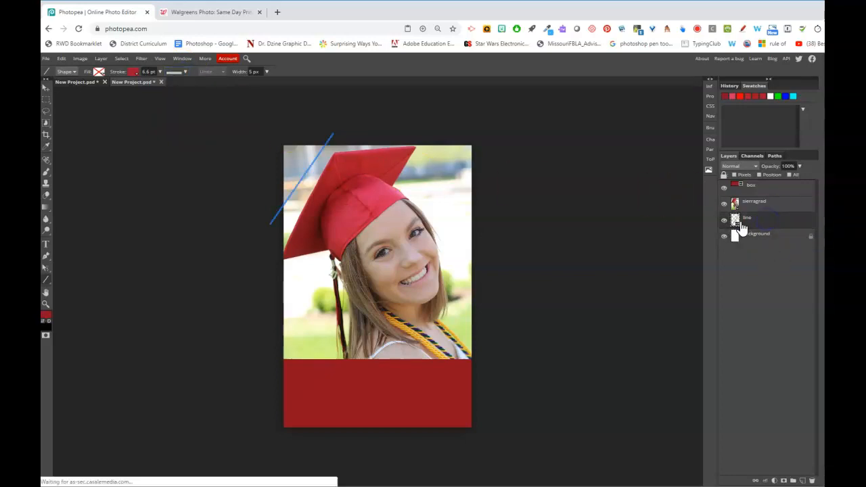
drag(753, 224, 765, 200)
Select the line layer and reduce its stroke width to about 1.1 pt
click(767, 228)
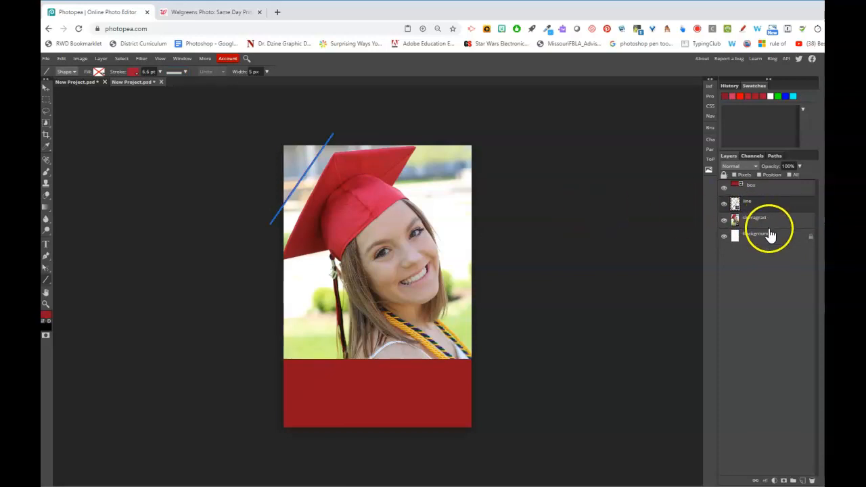
click(763, 209)
click(765, 219)
click(751, 207)
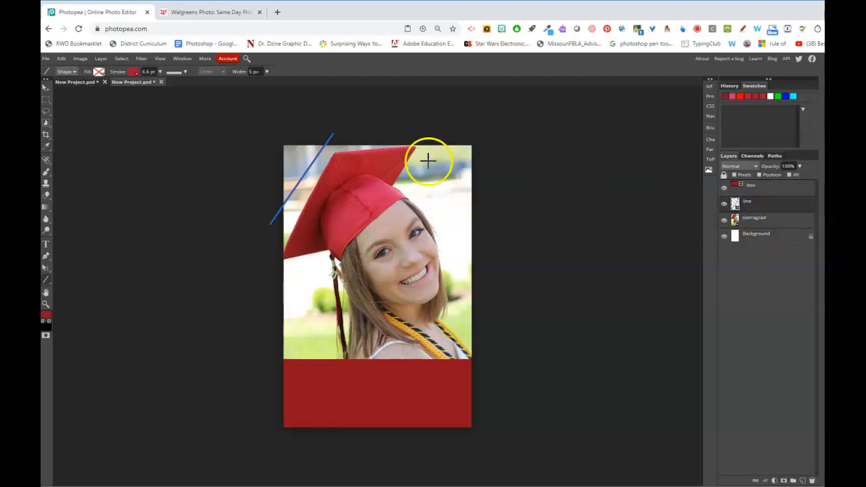
click(180, 72)
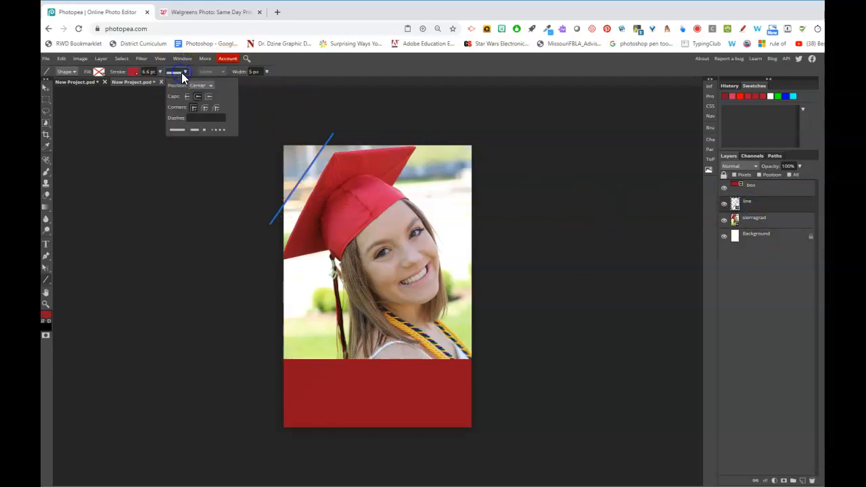
click(161, 72)
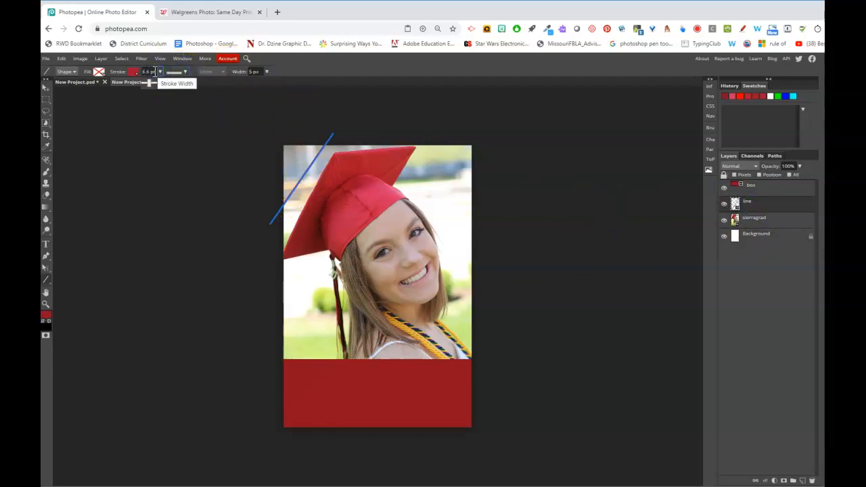
drag(150, 83, 149, 83)
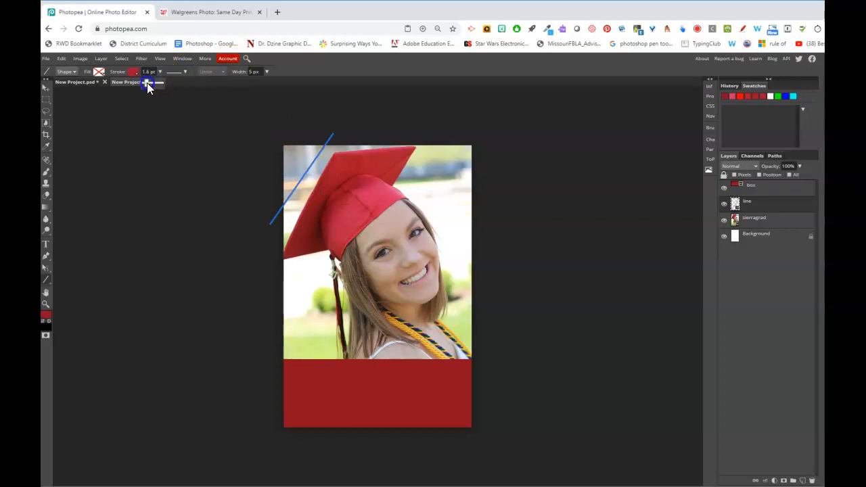
click(146, 82)
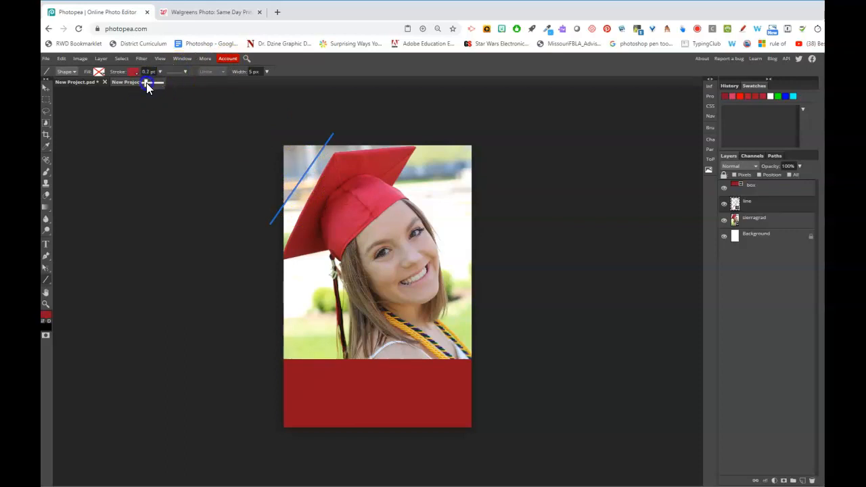
Apply the dotted dash preset to the line and thicken the stroke to 14 pt
click(180, 72)
click(201, 129)
click(221, 129)
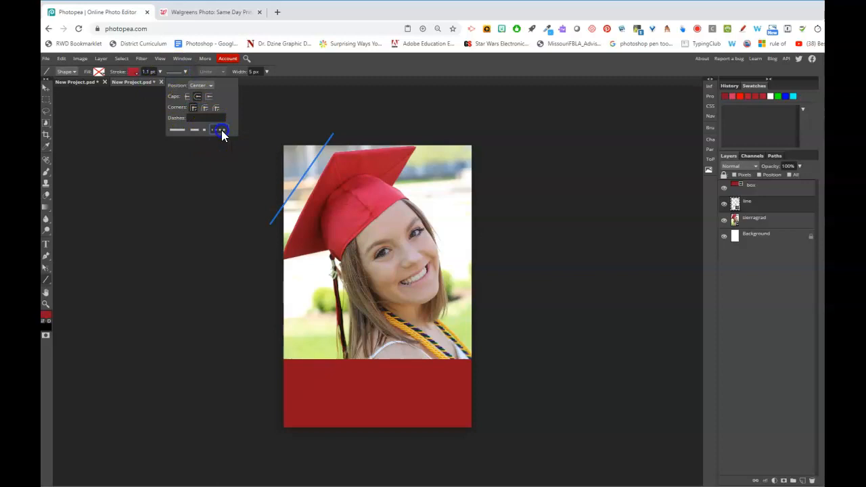
click(759, 223)
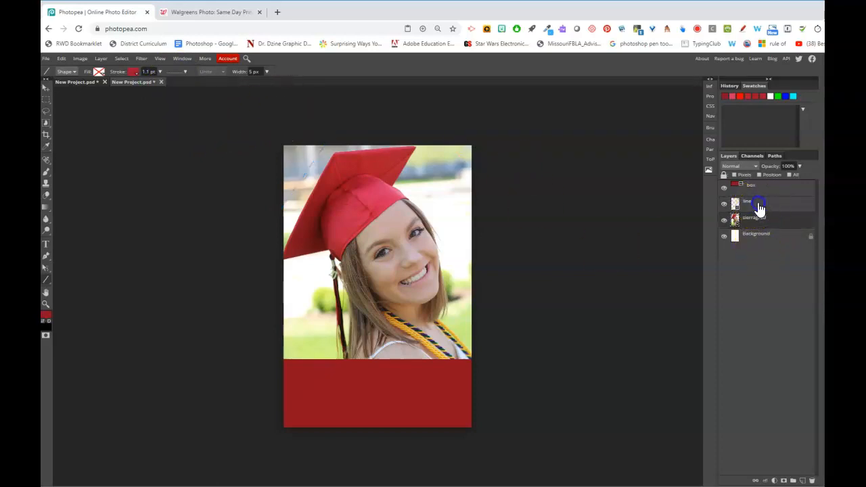
click(755, 204)
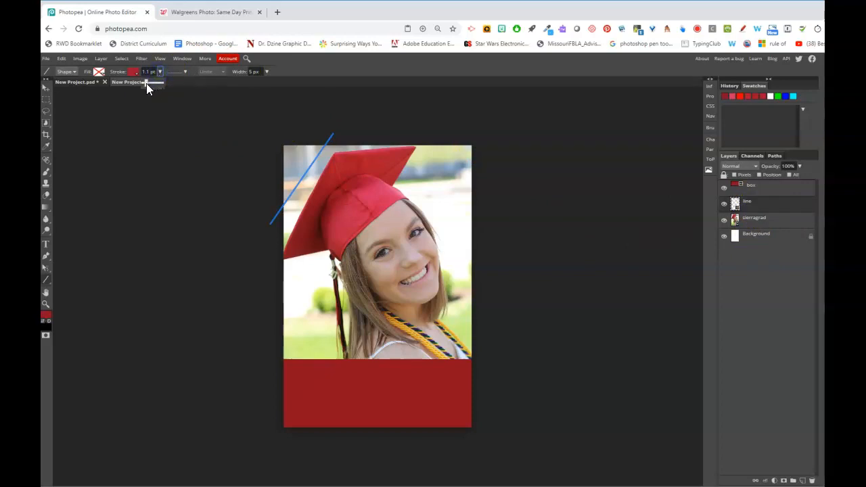
drag(151, 83, 207, 106)
Set the line's Width to 1 px and preview it over the sierragrad photo
click(760, 221)
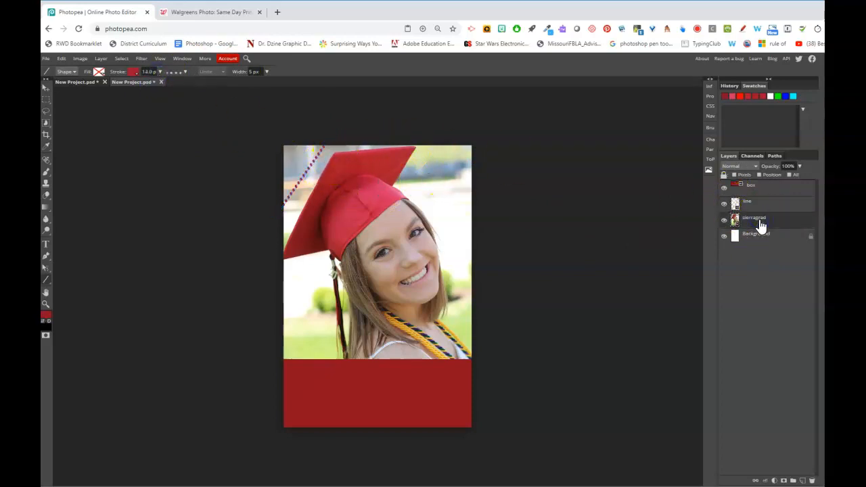
drag(760, 223, 757, 208)
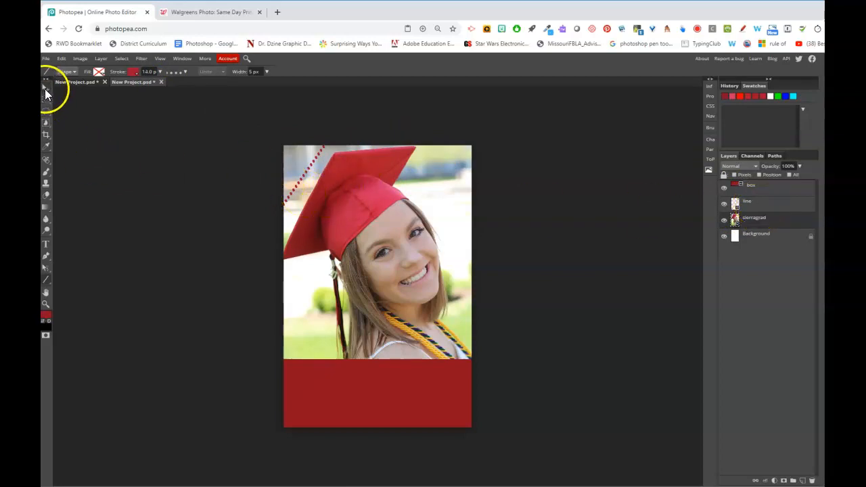
click(266, 71)
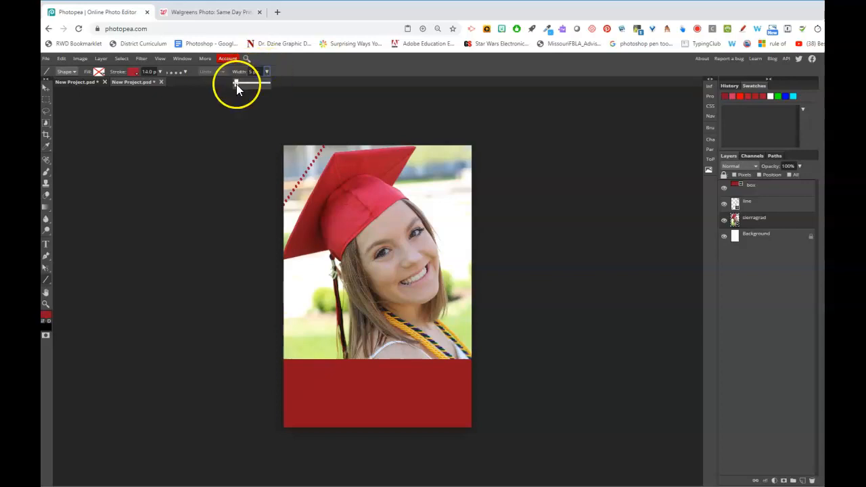
drag(237, 84, 233, 84)
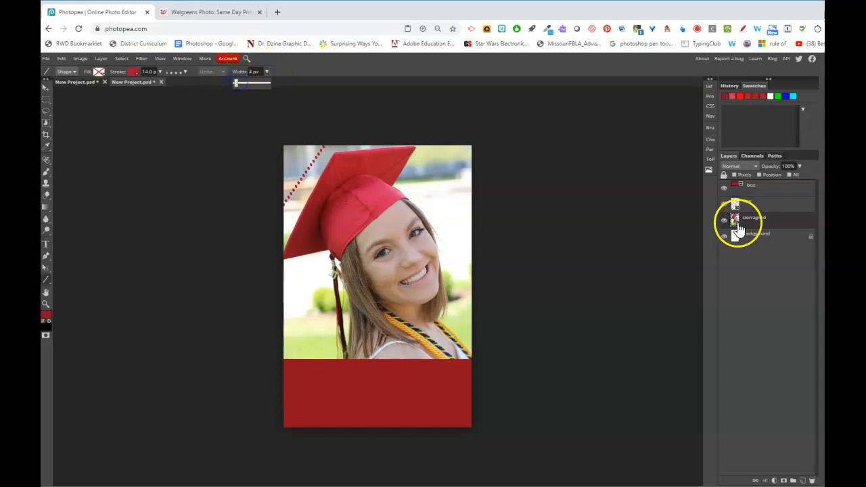
click(744, 203)
click(242, 72)
drag(239, 72, 235, 73)
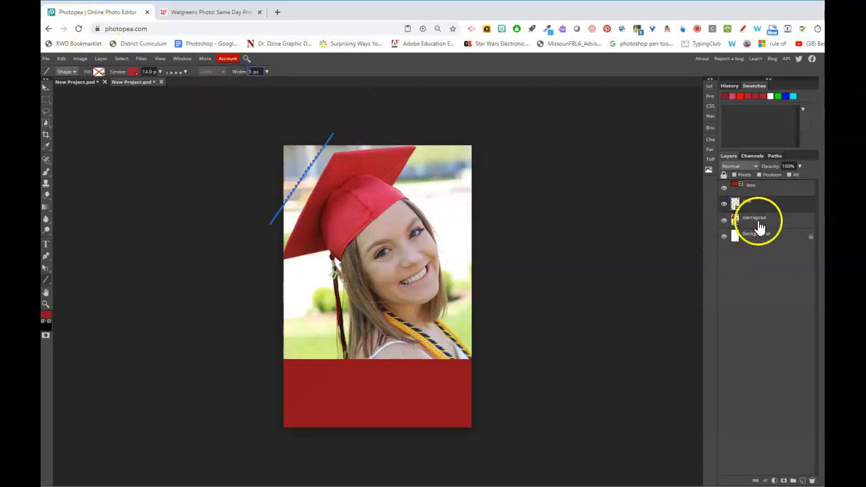
click(755, 222)
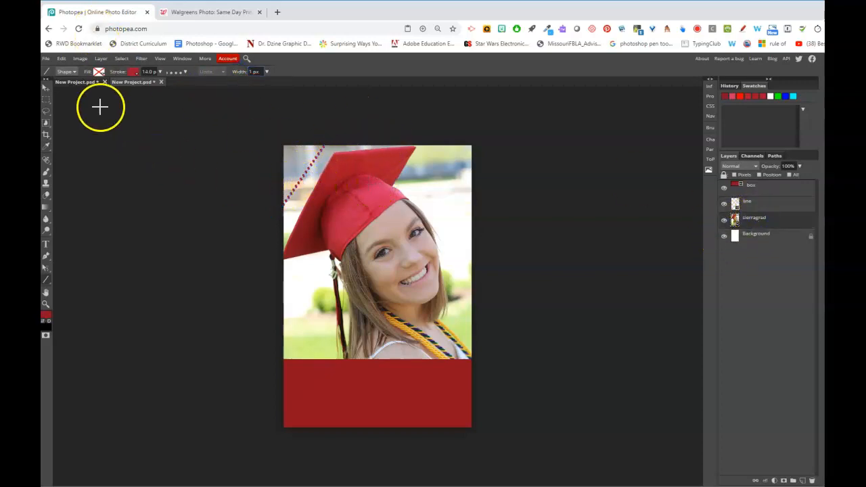
Zoom in on the dotted line and select it with the Move tool
click(46, 303)
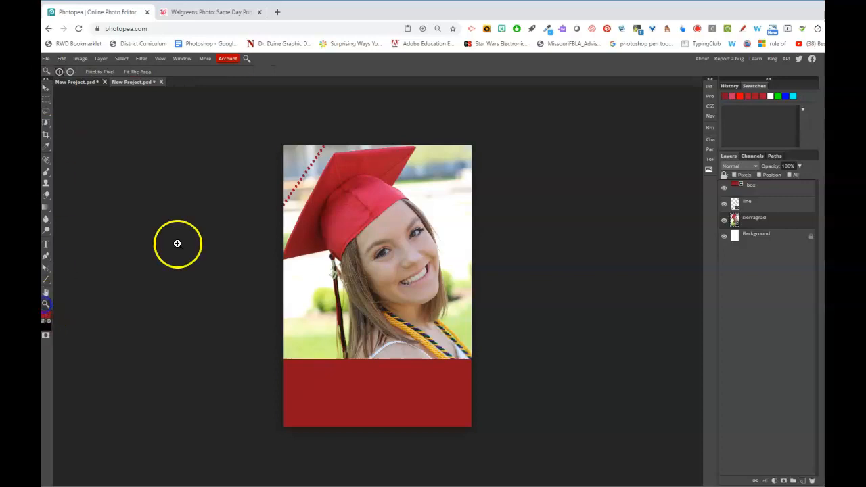
click(286, 193)
click(333, 149)
click(335, 147)
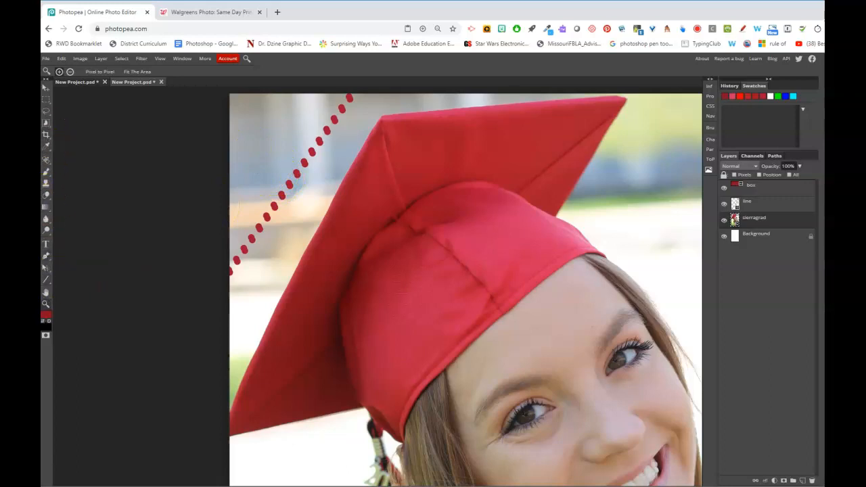
click(46, 88)
click(285, 196)
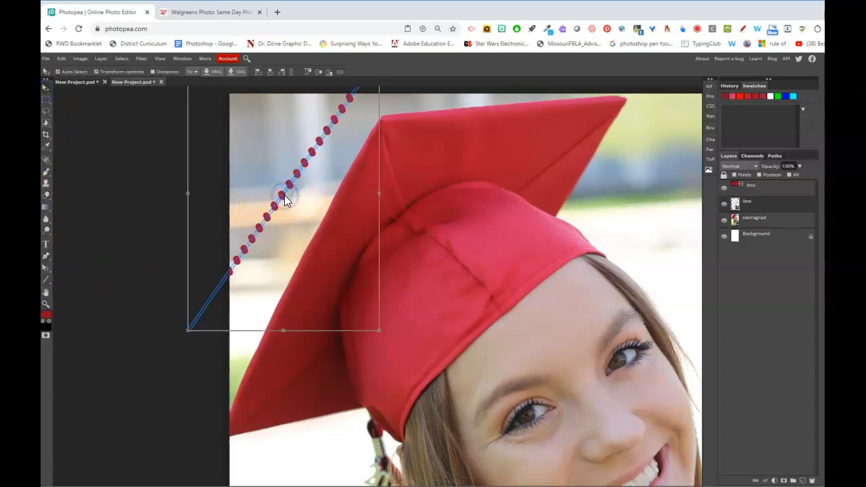
Thin the stroke to 5.3 px, lower the line Width, and delete the 'line' layer
click(50, 283)
click(71, 302)
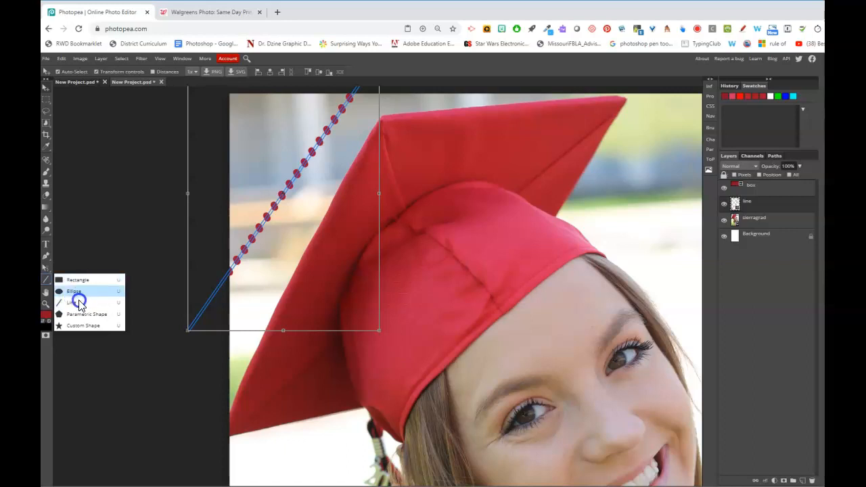
click(79, 306)
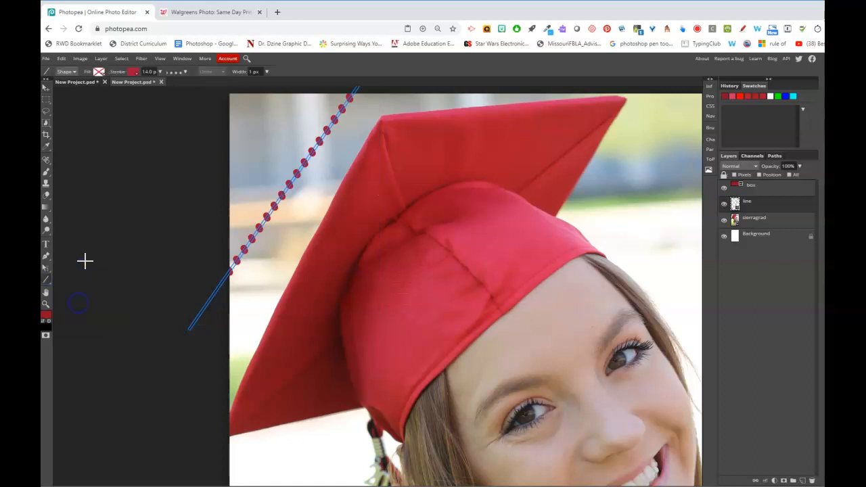
click(161, 71)
drag(151, 81, 148, 81)
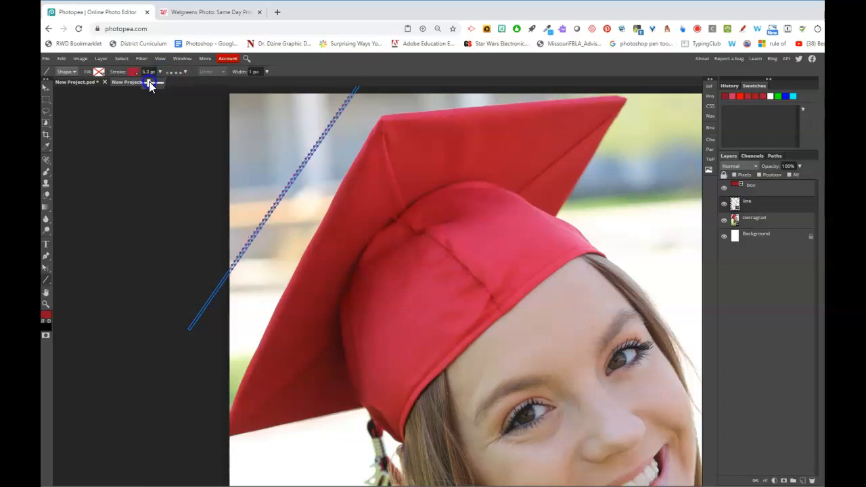
click(266, 71)
click(236, 83)
drag(256, 84, 237, 85)
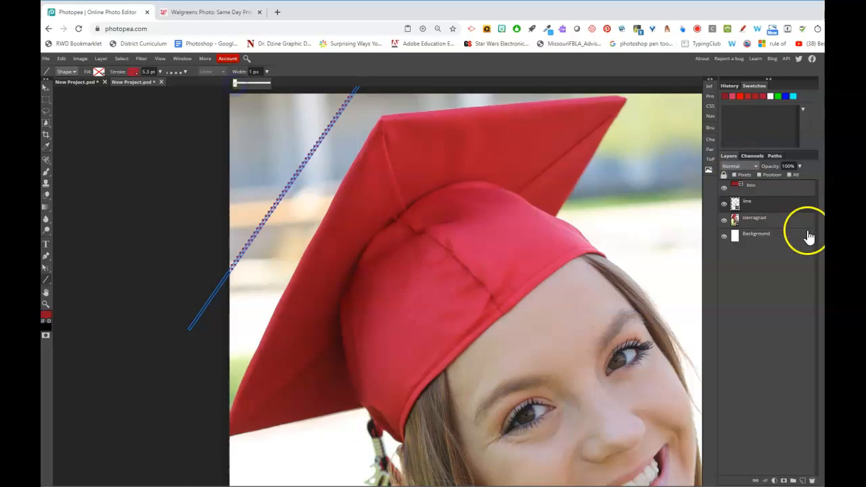
drag(756, 201, 812, 481)
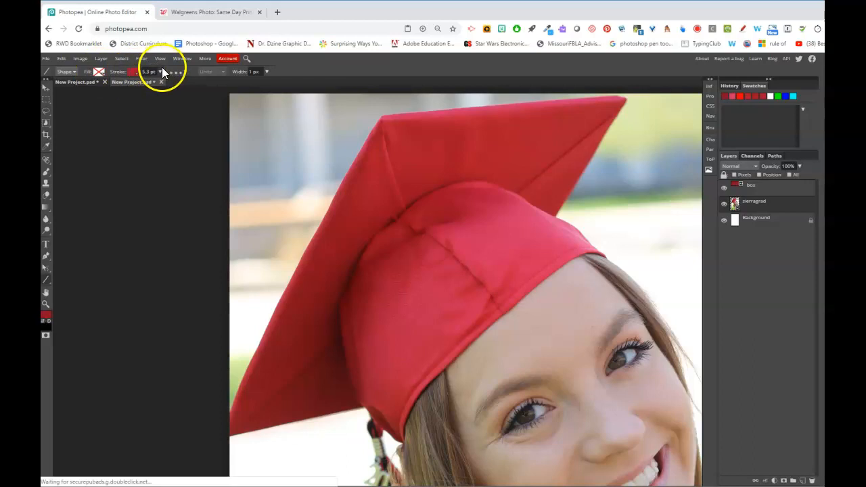
Draw a diagonal dotted line across the photo's top-left corner with a 9.9 pt stroke, then fit the card in view
drag(227, 272, 320, 116)
click(47, 89)
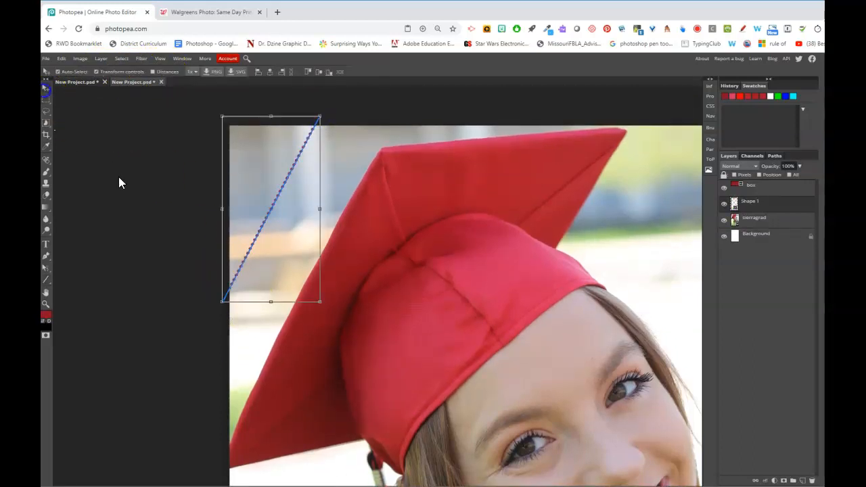
click(137, 199)
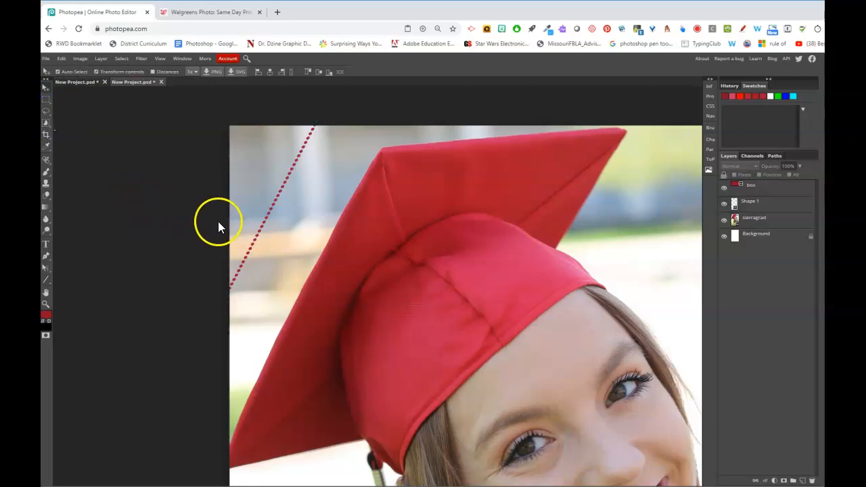
click(284, 205)
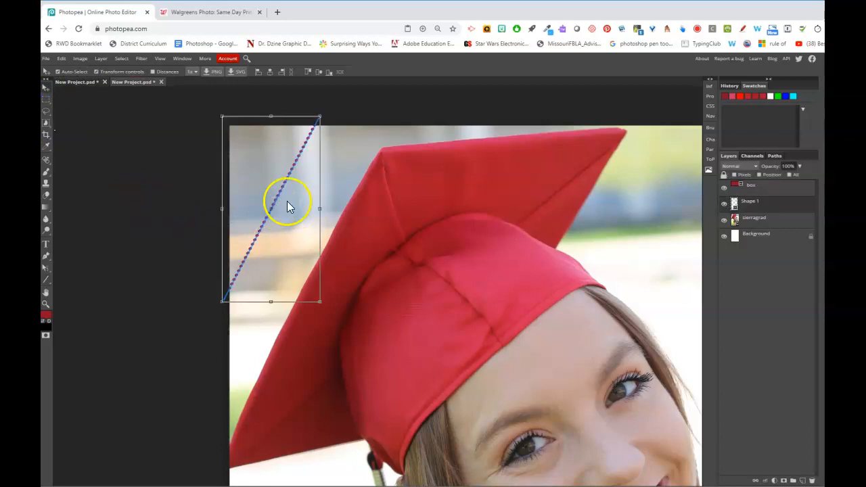
click(48, 279)
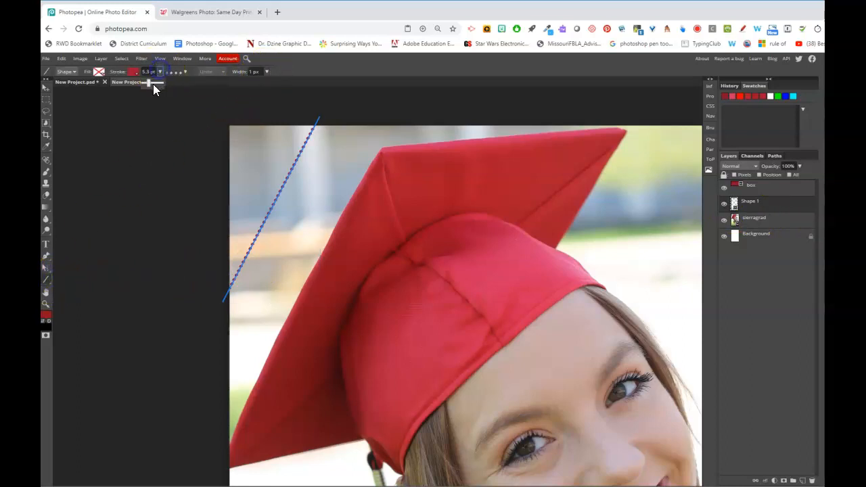
drag(148, 86, 150, 86)
click(315, 74)
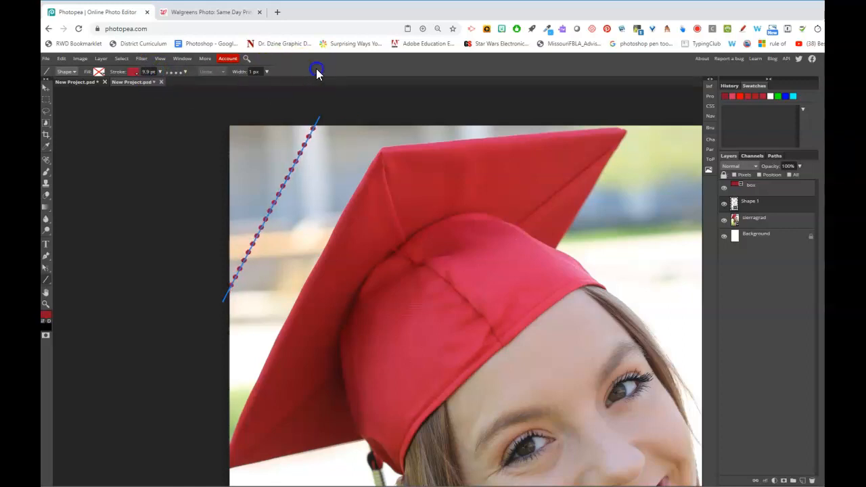
click(775, 291)
key(ctrl+0)
key(ctrl+minus)
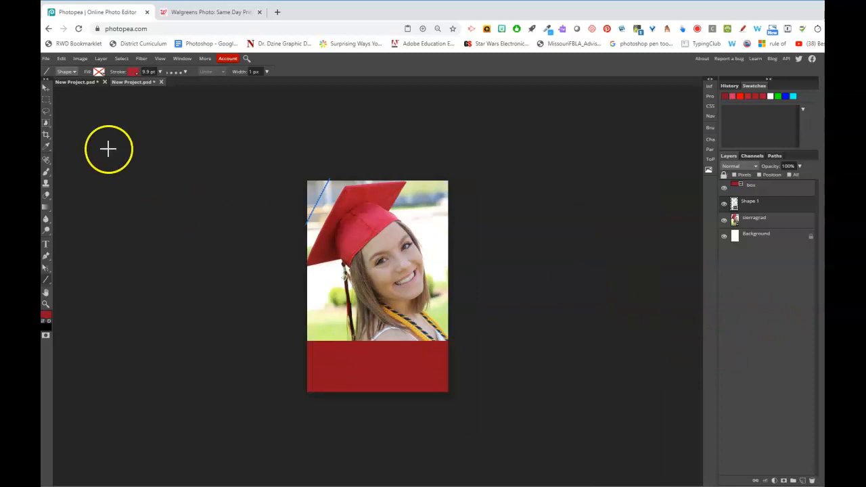
Delete the accidental duplicate of the sierragrad photo layer
click(46, 88)
click(207, 225)
click(316, 198)
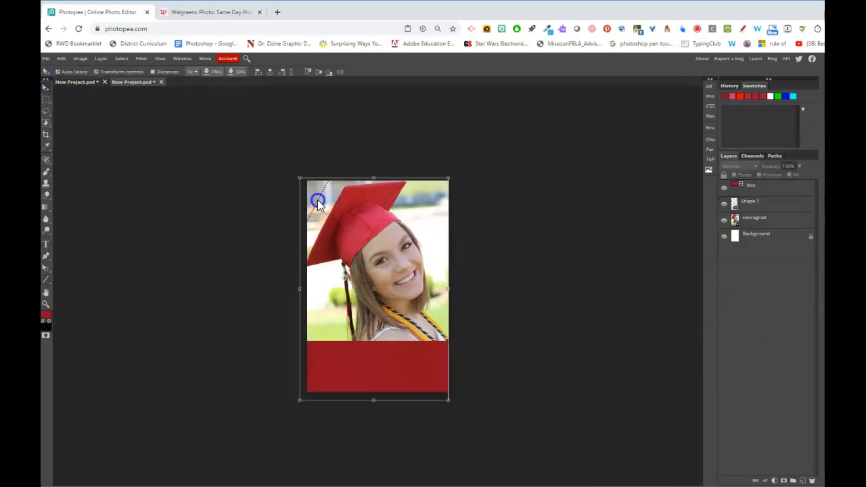
click(778, 207)
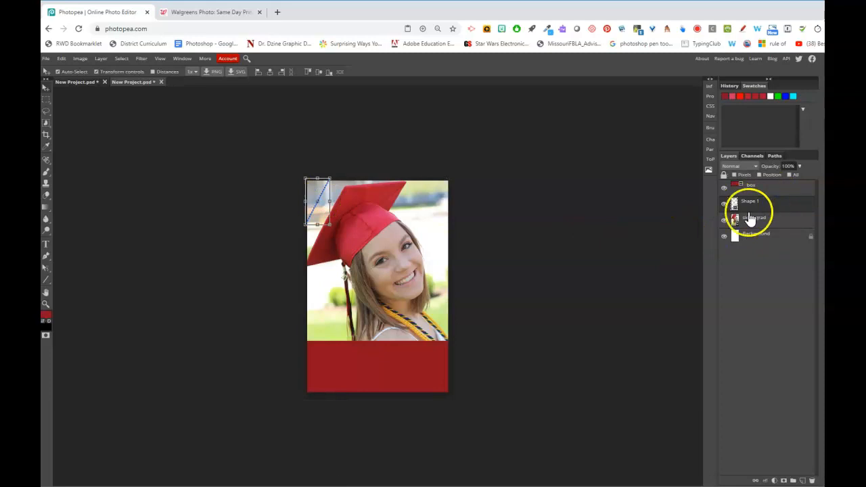
click(317, 195)
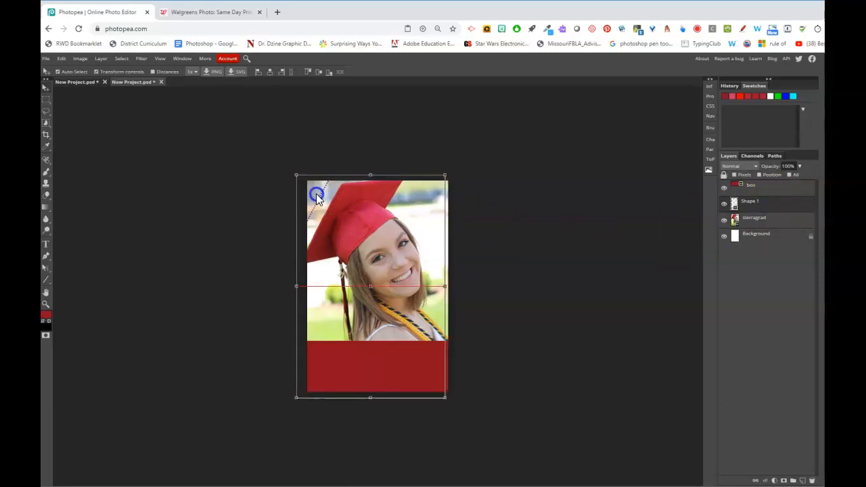
key(ctrl+j)
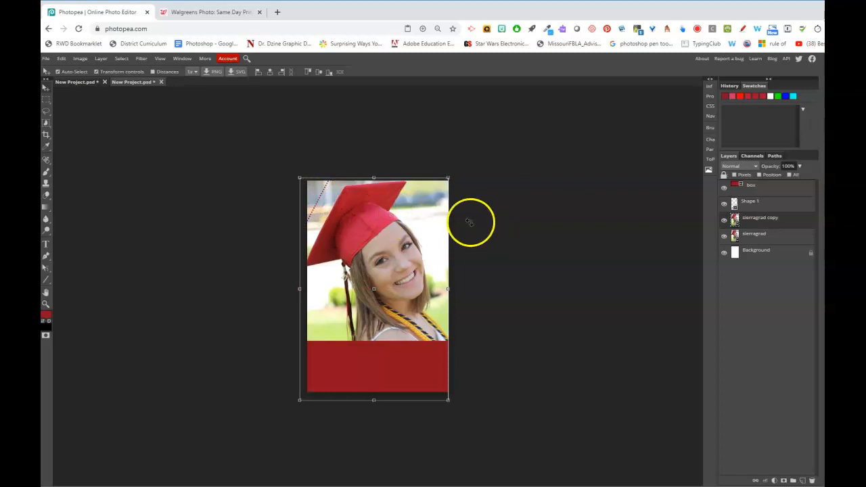
drag(788, 219, 812, 480)
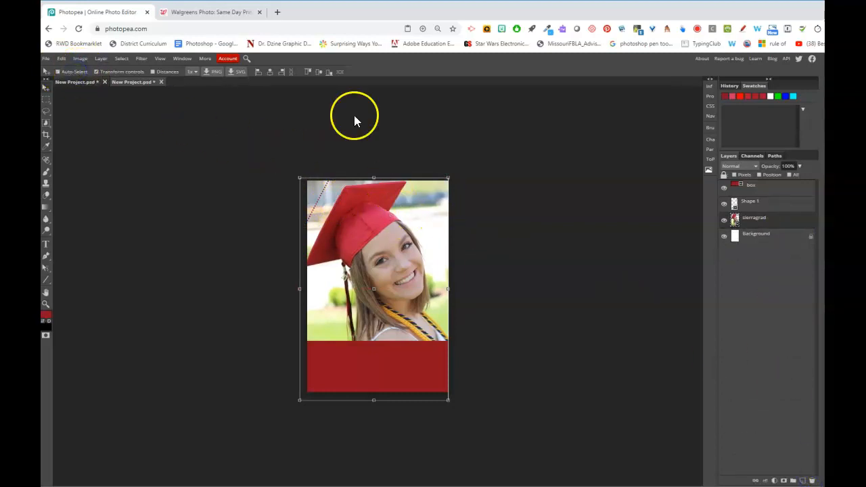
Duplicate the Shape 1 dotted line twice, creating Shape 1 copy and Shape 1 copy 2
click(753, 205)
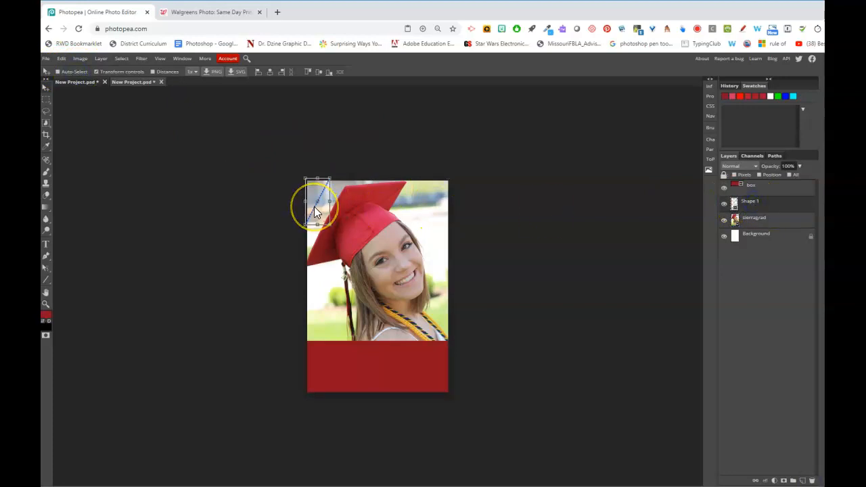
drag(314, 207, 307, 200)
key(ctrl+j)
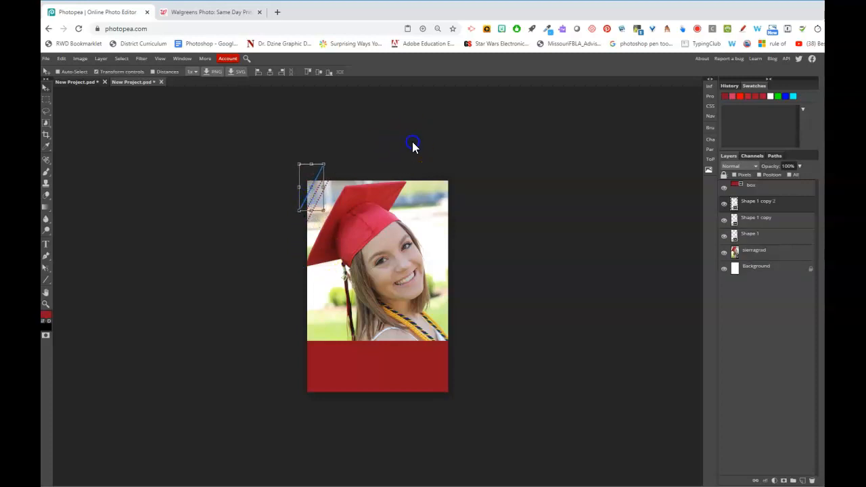
click(772, 269)
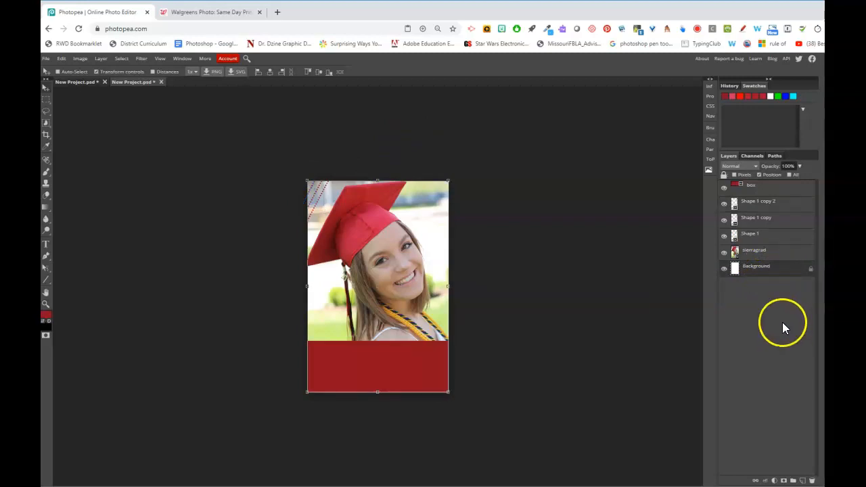
click(766, 203)
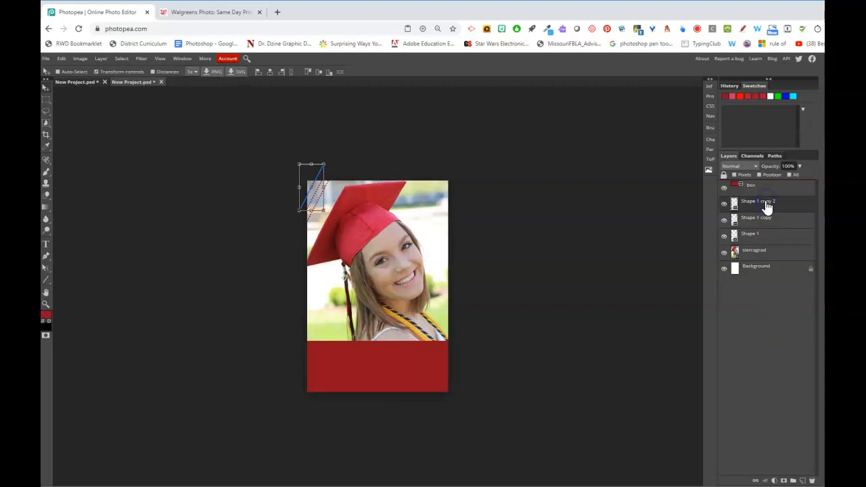
click(765, 217)
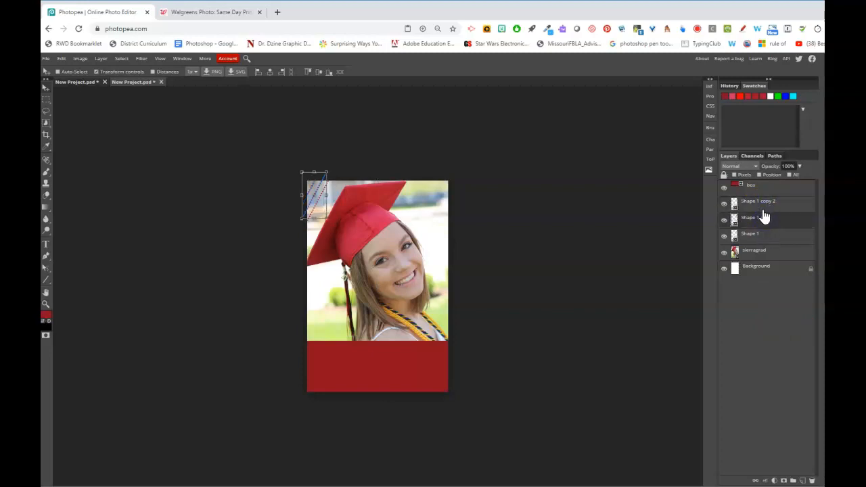
click(772, 250)
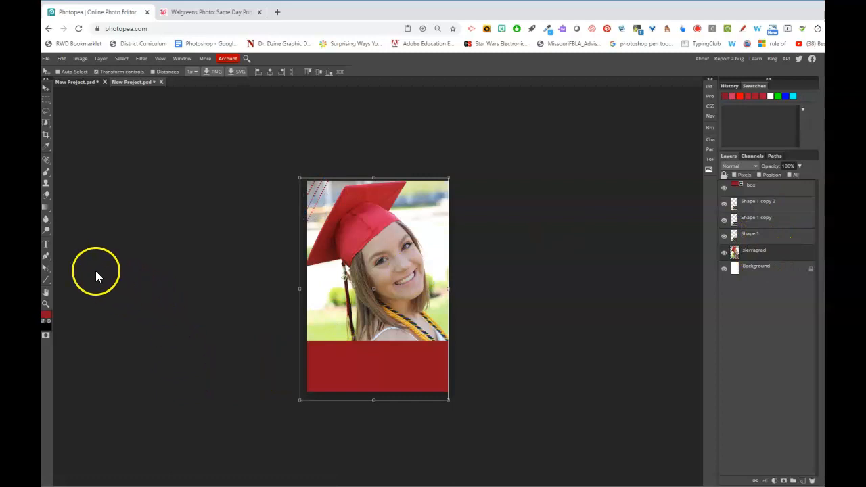
Switch to the finished graduation card document and zoom in, then out, to inspect the red banner
click(46, 245)
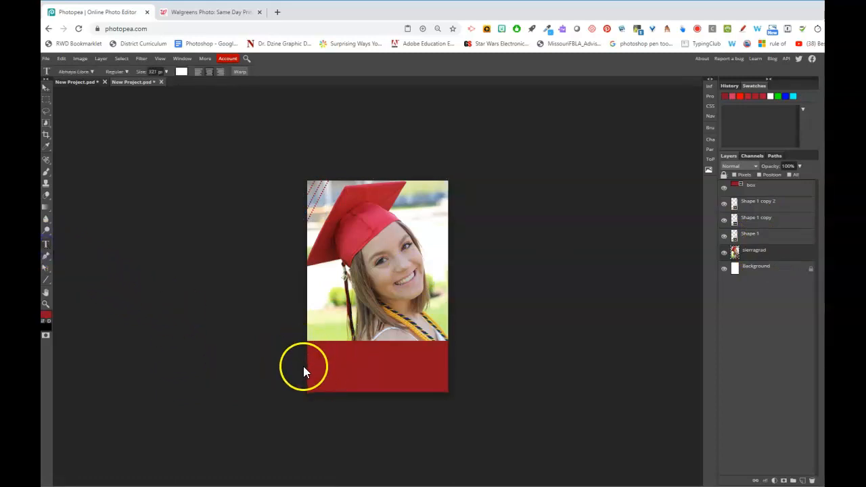
click(84, 84)
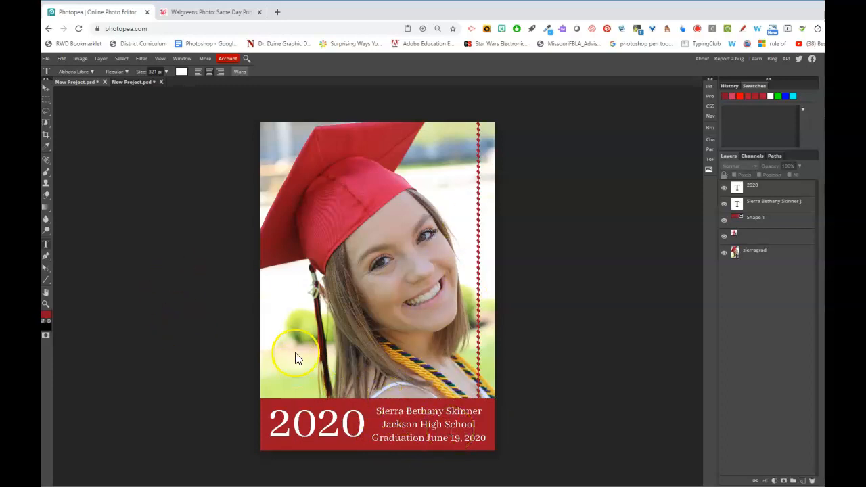
key(ctrl+1)
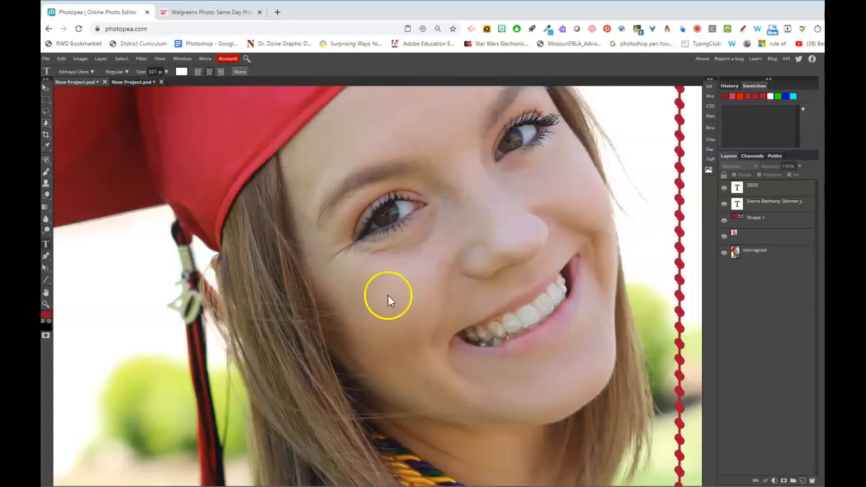
scroll(561, 240, down, 10)
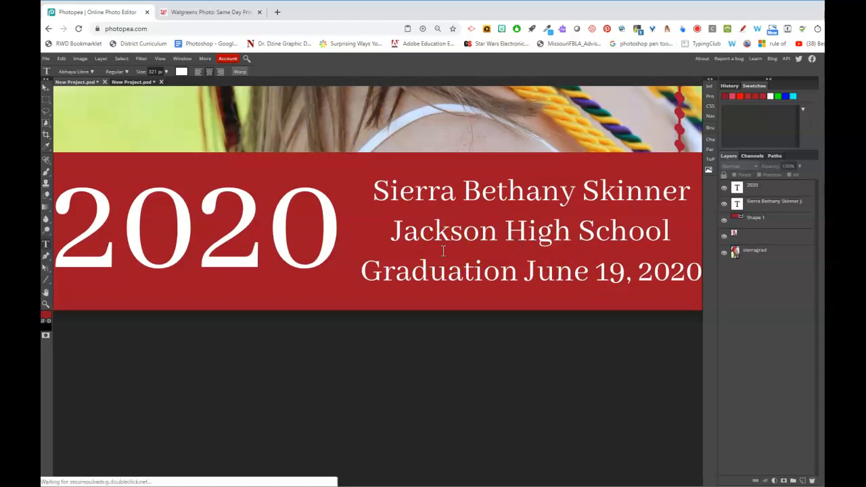
key(ctrl+minus)
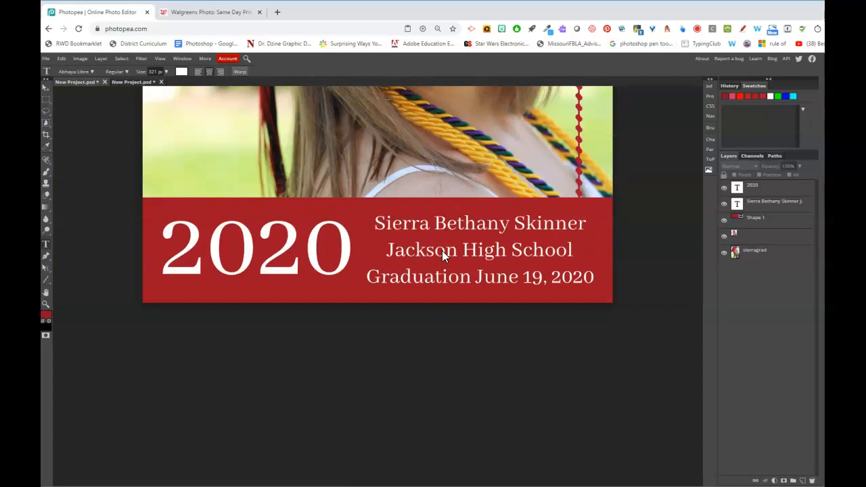
key(ctrl+minus)
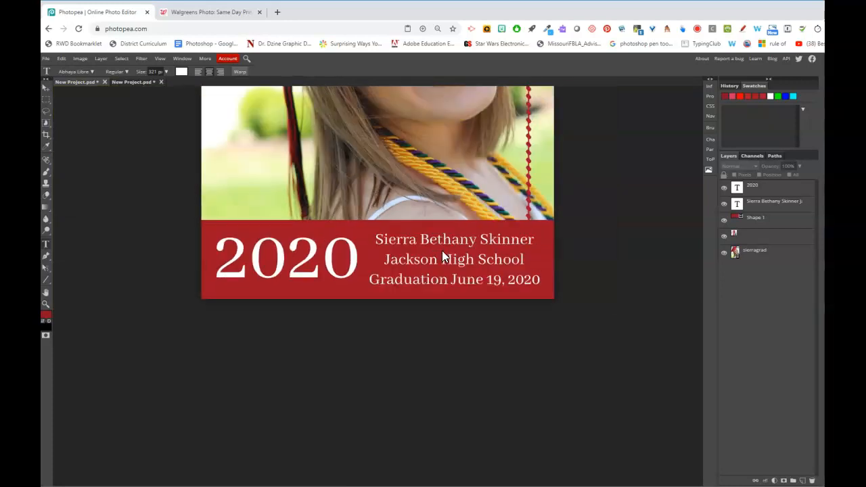